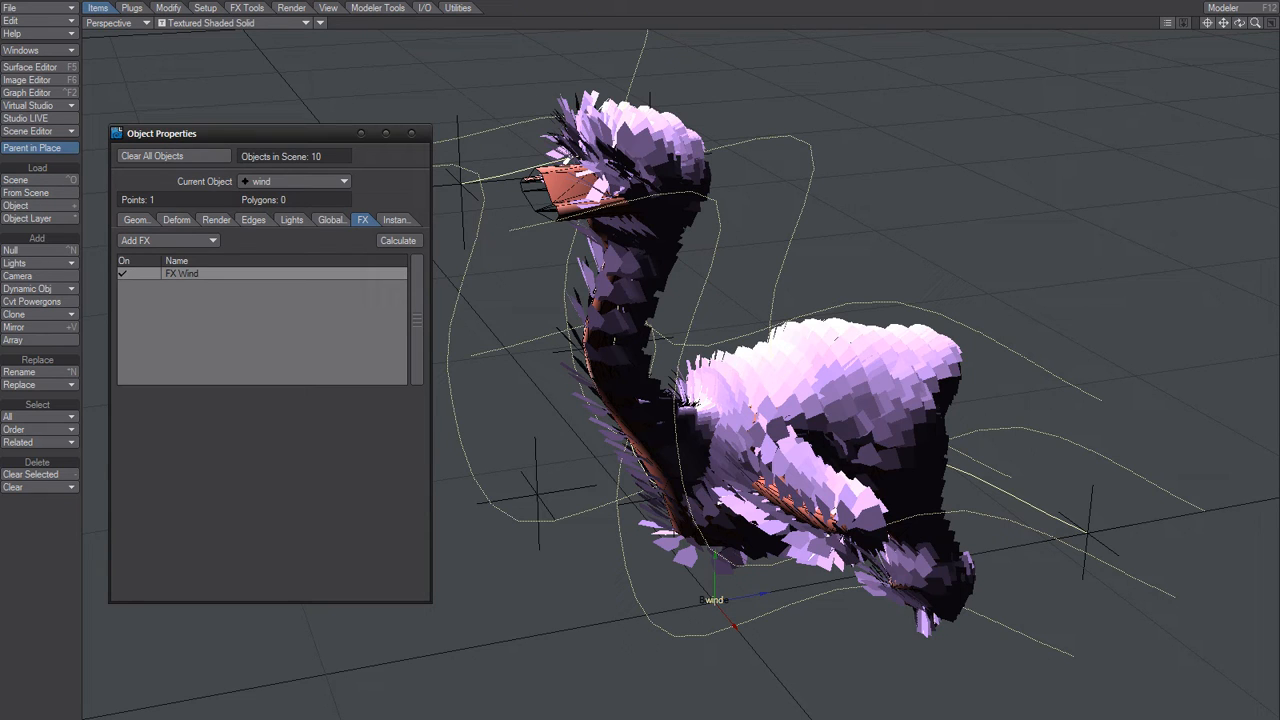
Open the FX Wind settings of the wind object and choose Animation Path as the wind mode
{"action": "double_click", "coordinate": [305, 275]}
{"action": "left_click", "coordinate": [317, 438]}
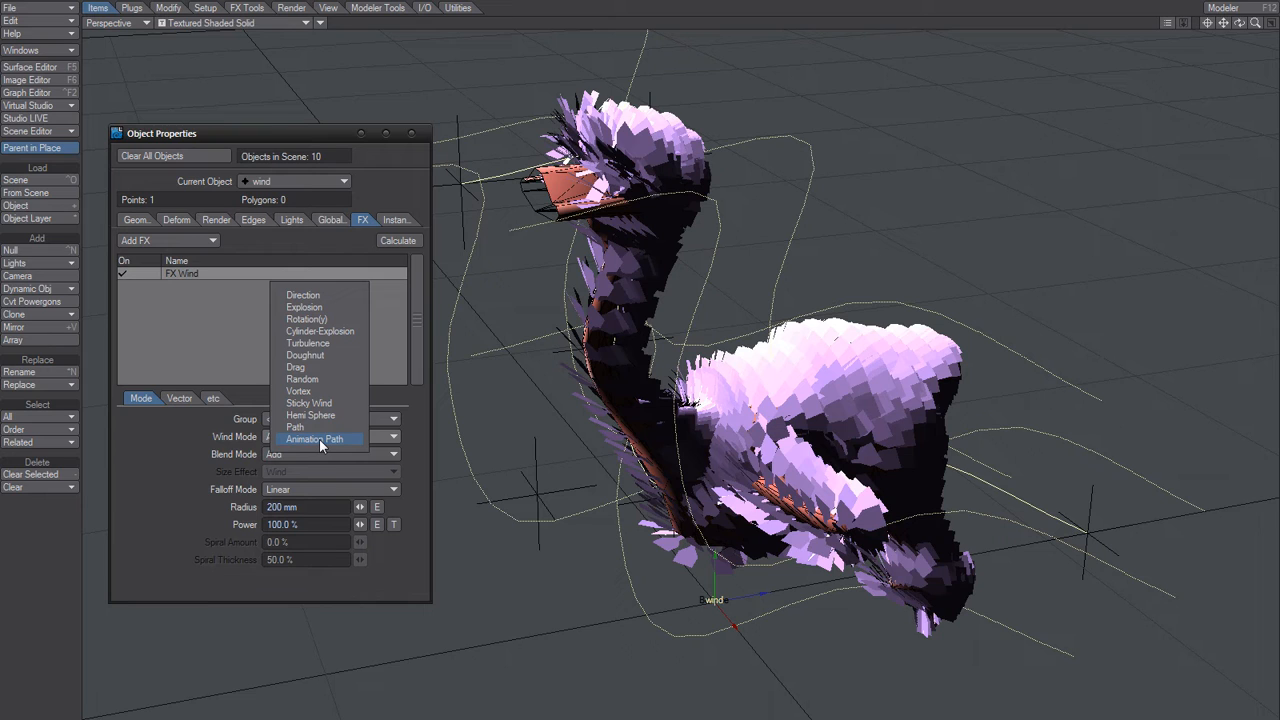
{"action": "left_click", "coordinate": [319, 439]}
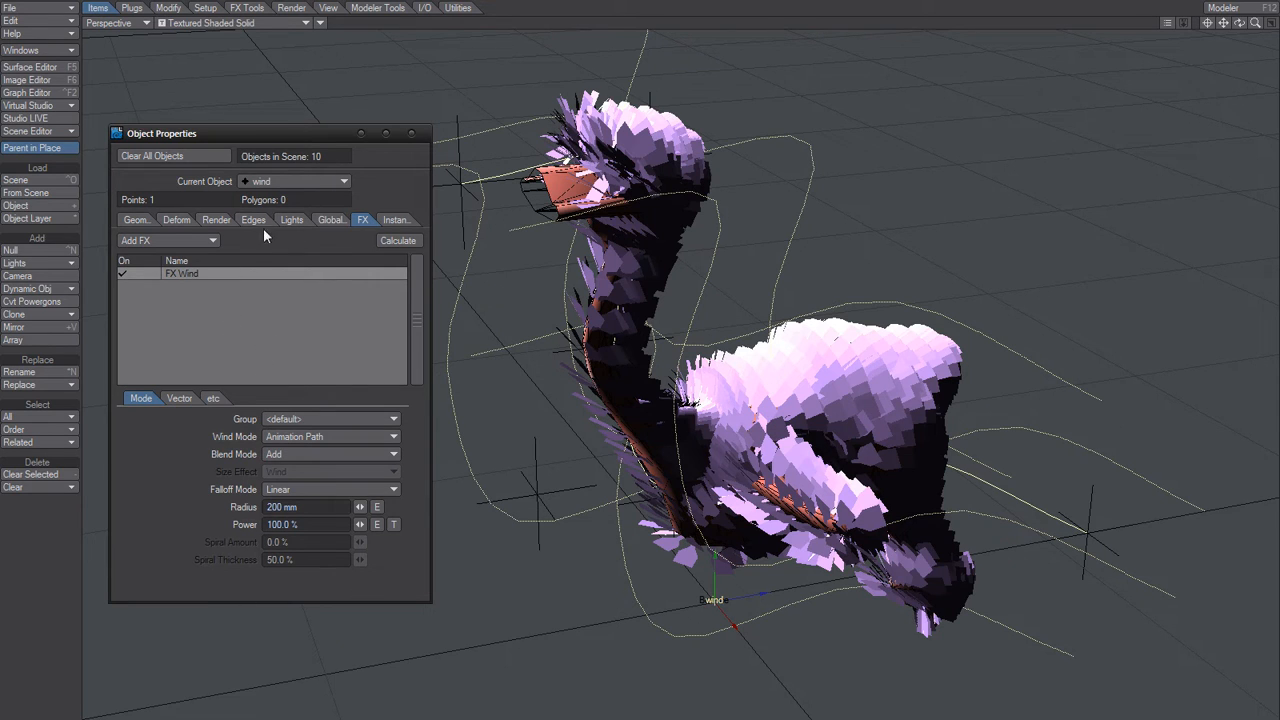
{"action": "left_click", "coordinate": [291, 179]}
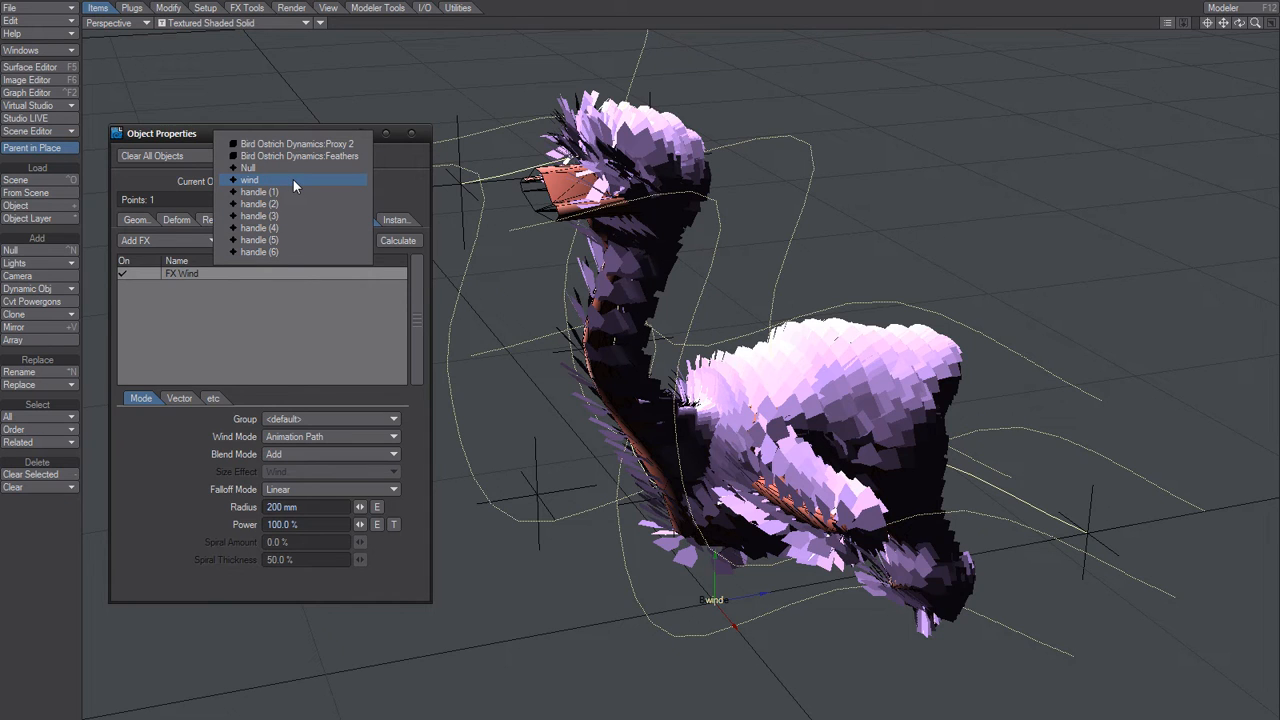
{"action": "left_click", "coordinate": [293, 179]}
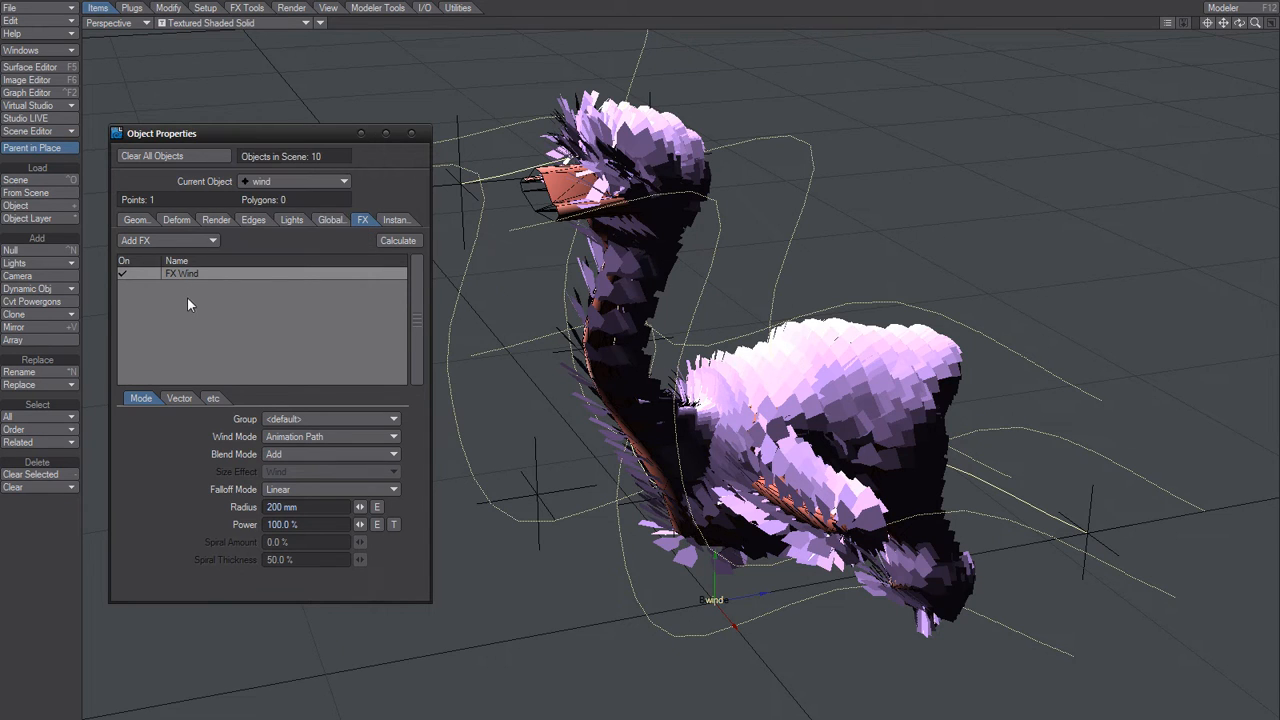
{"action": "left_click", "coordinate": [334, 219]}
{"action": "left_click", "coordinate": [362, 220]}
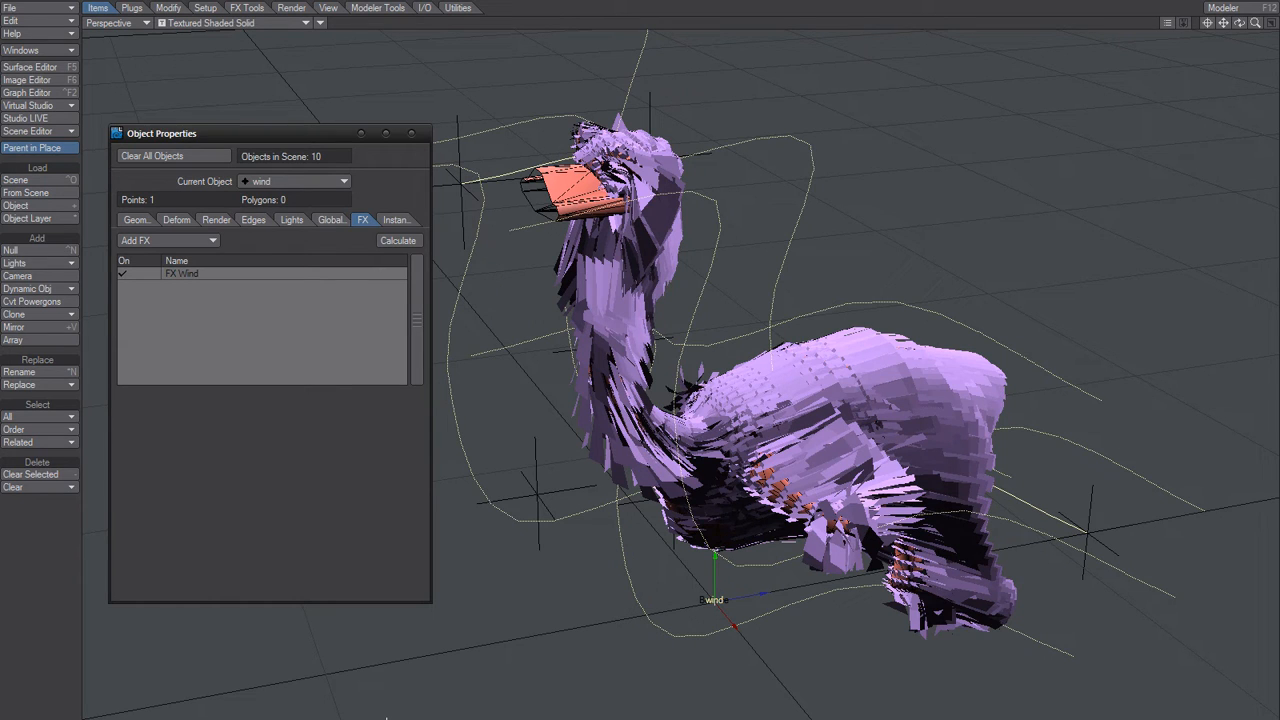
Delete the selected wind object's motion key at frame 3
{"action": "key", "text": "Delete"}
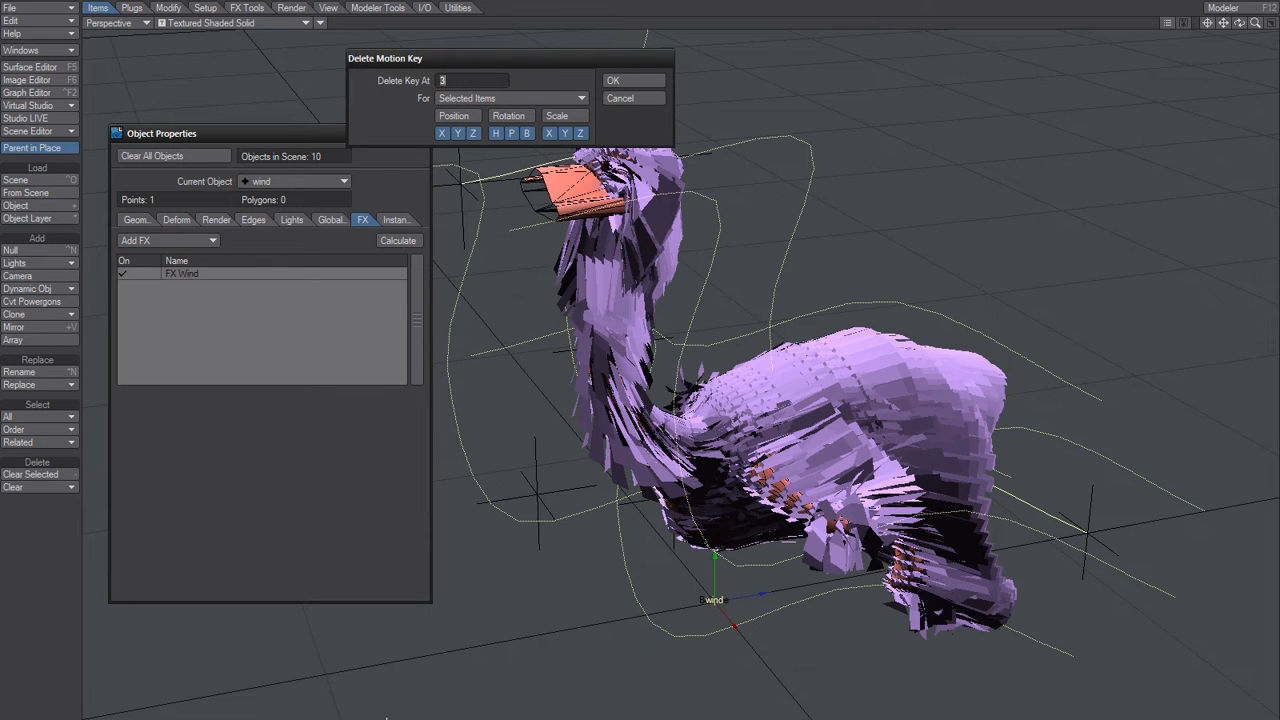
{"action": "key", "text": "Return"}
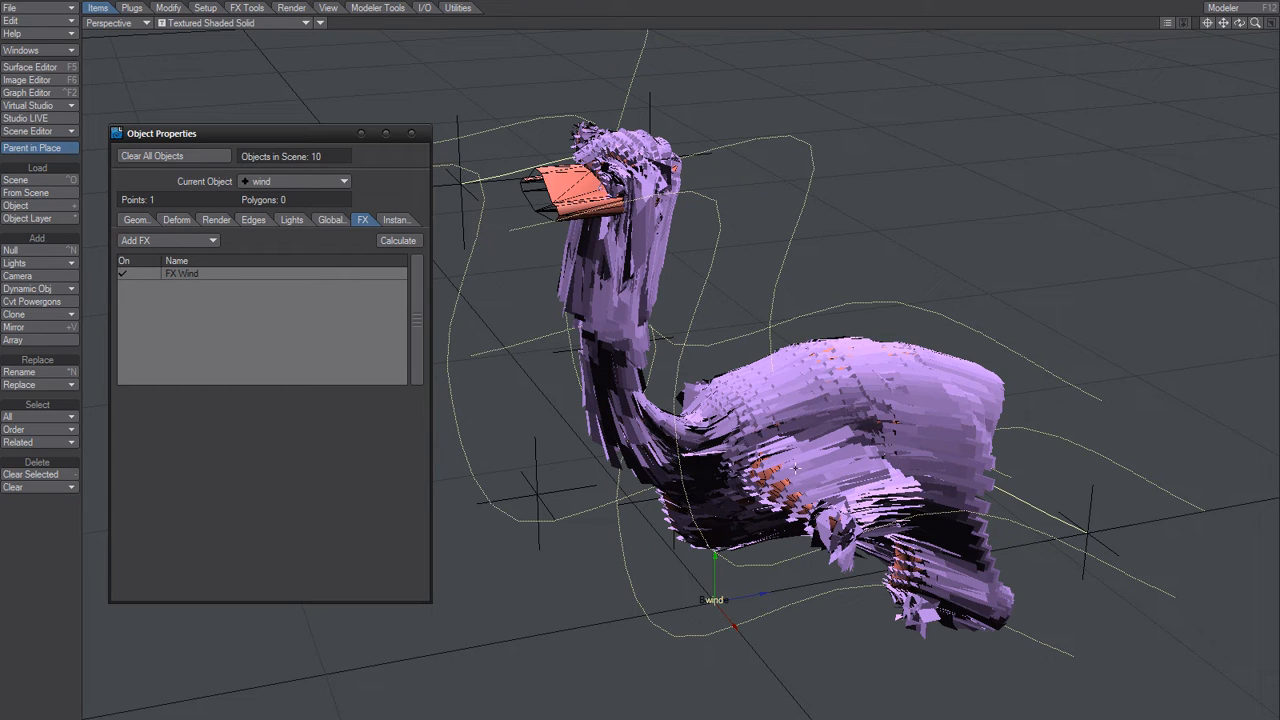
{"action": "left_click_drag", "start_coordinate": [866, 478], "coordinate": [686, 482], "text": "alt"}
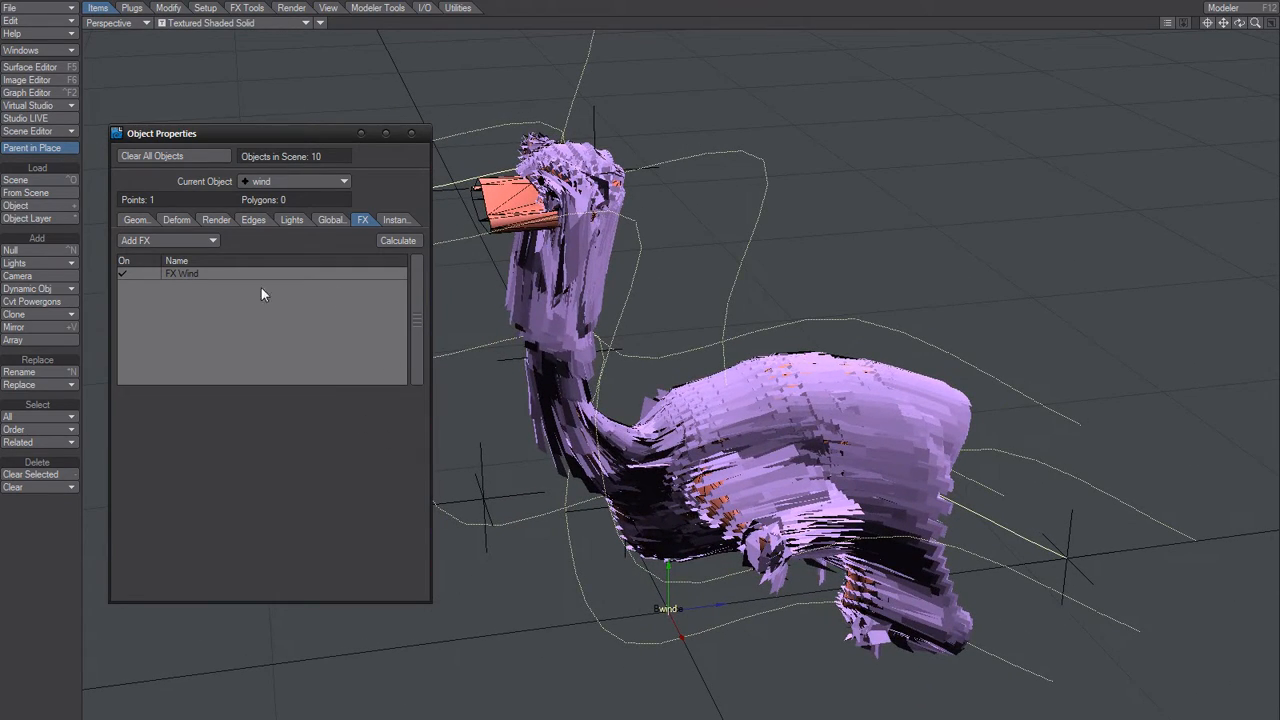
Open ClothFX on the Bird Ostrich Dynamics:Feathers object and review its advanced, collision and gravity settings
{"action": "left_click", "coordinate": [290, 181]}
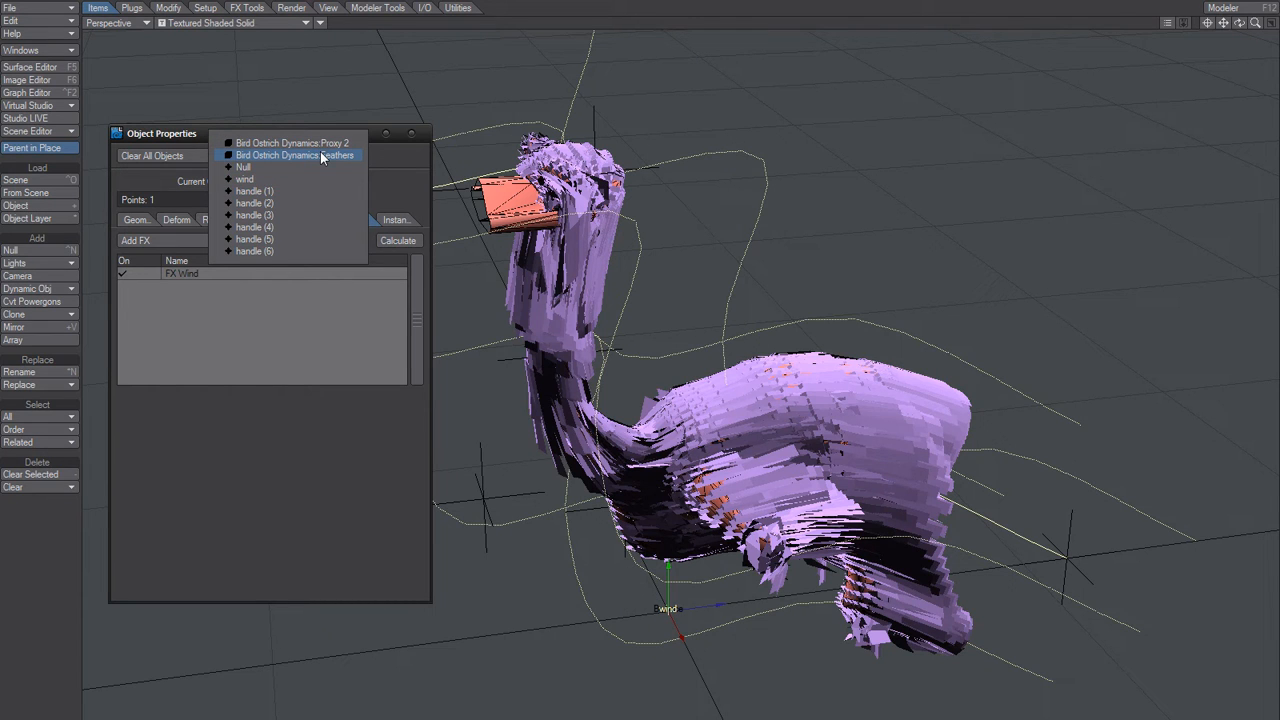
{"action": "left_click", "coordinate": [321, 155]}
{"action": "left_click", "coordinate": [218, 274]}
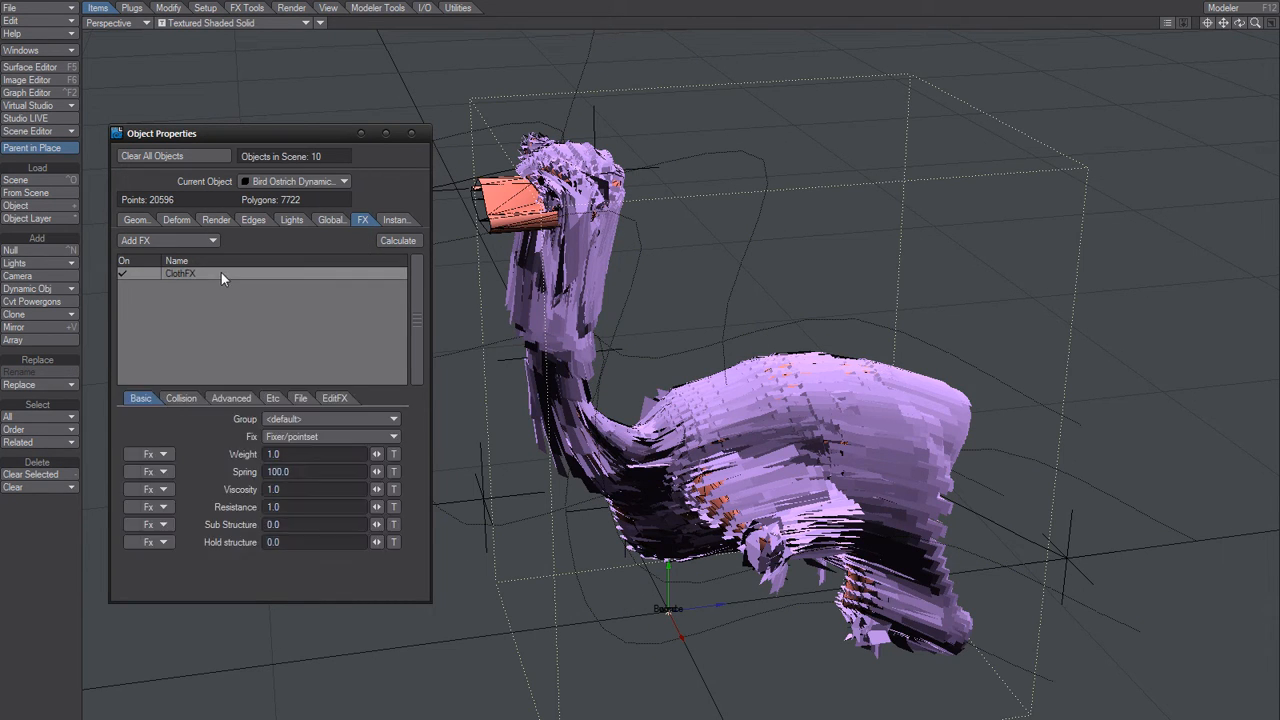
{"action": "left_click", "coordinate": [230, 399]}
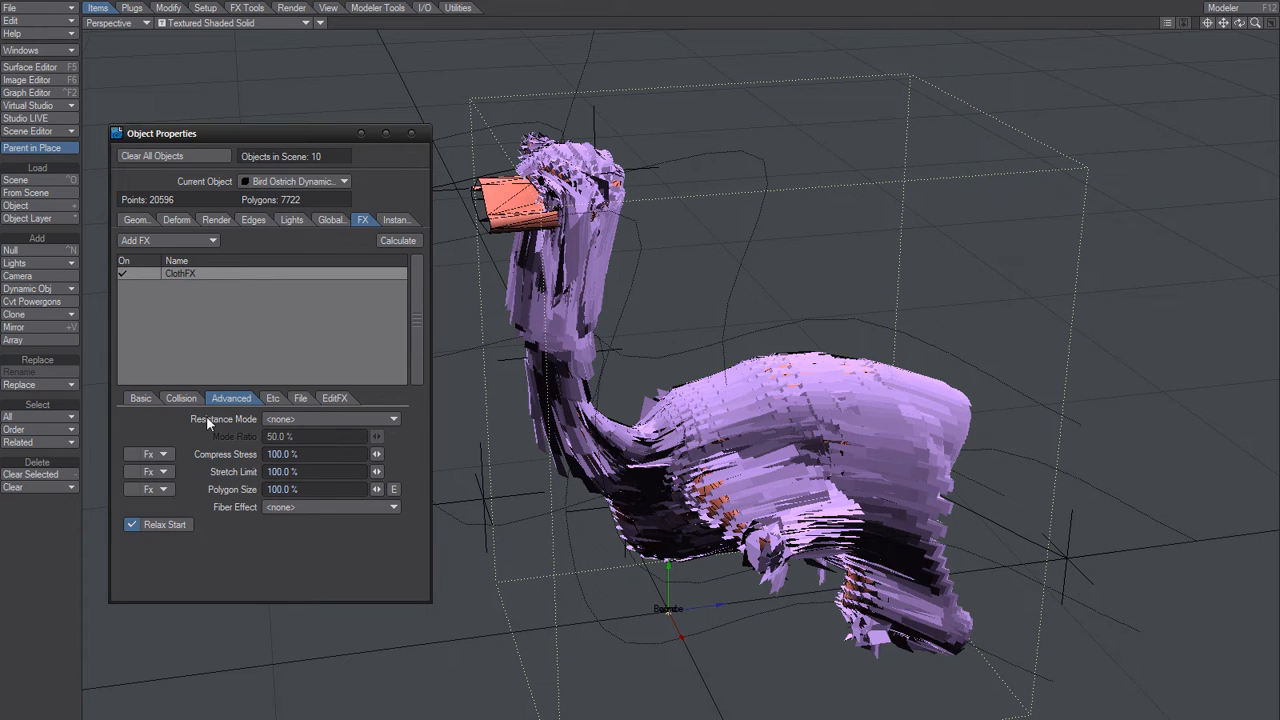
{"action": "left_click", "coordinate": [182, 399]}
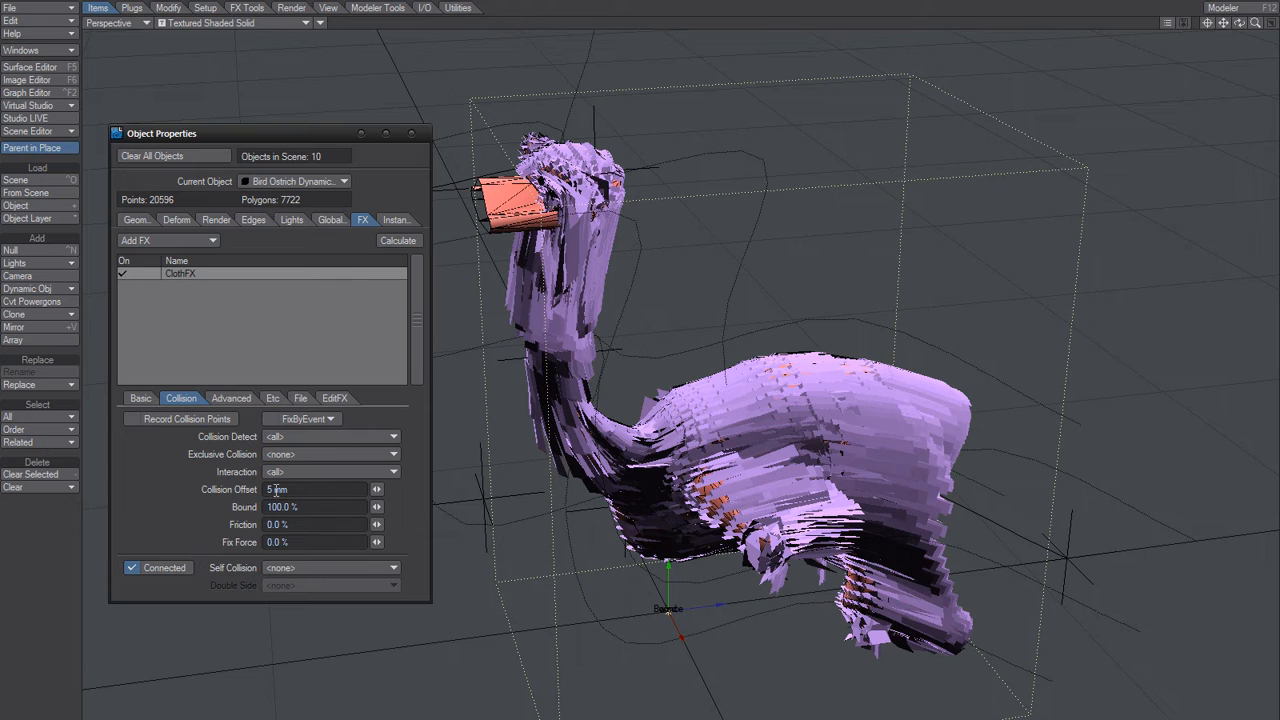
{"action": "left_click", "coordinate": [273, 398]}
{"action": "left_click_drag", "start_coordinate": [291, 471], "coordinate": [197, 474]}
{"action": "left_click", "coordinate": [178, 460]}
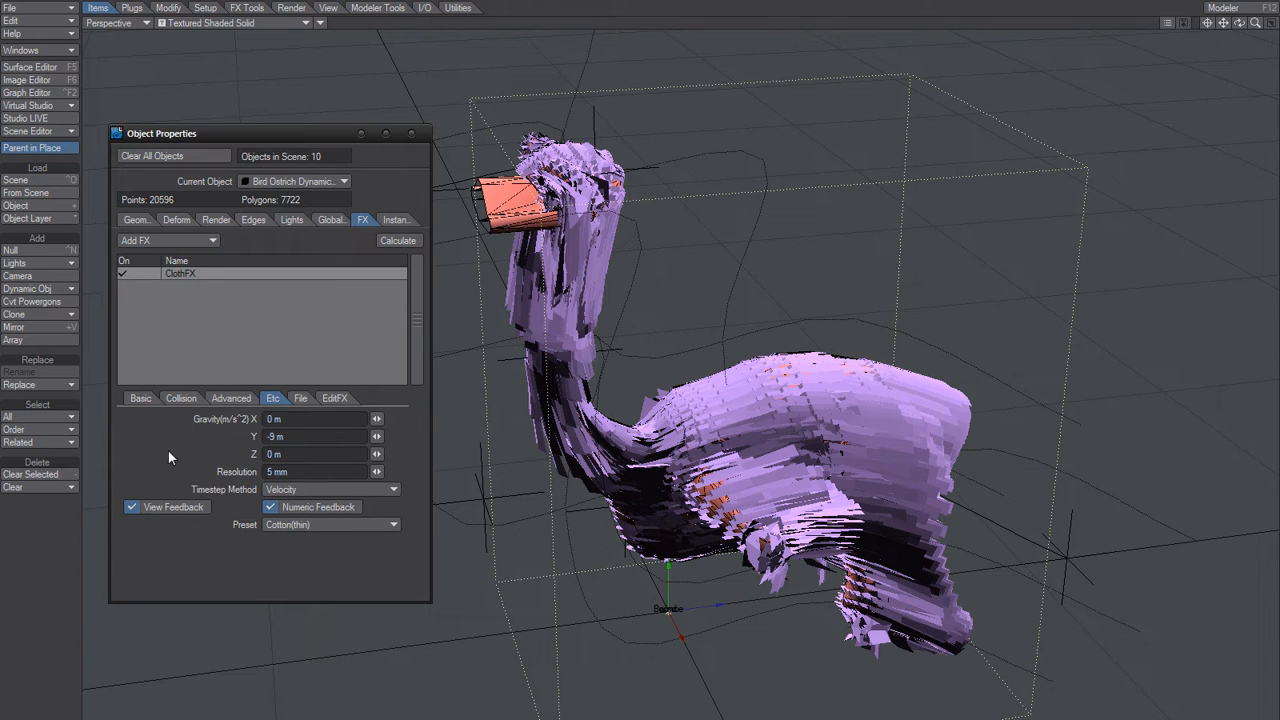
{"action": "left_click", "coordinate": [181, 397]}
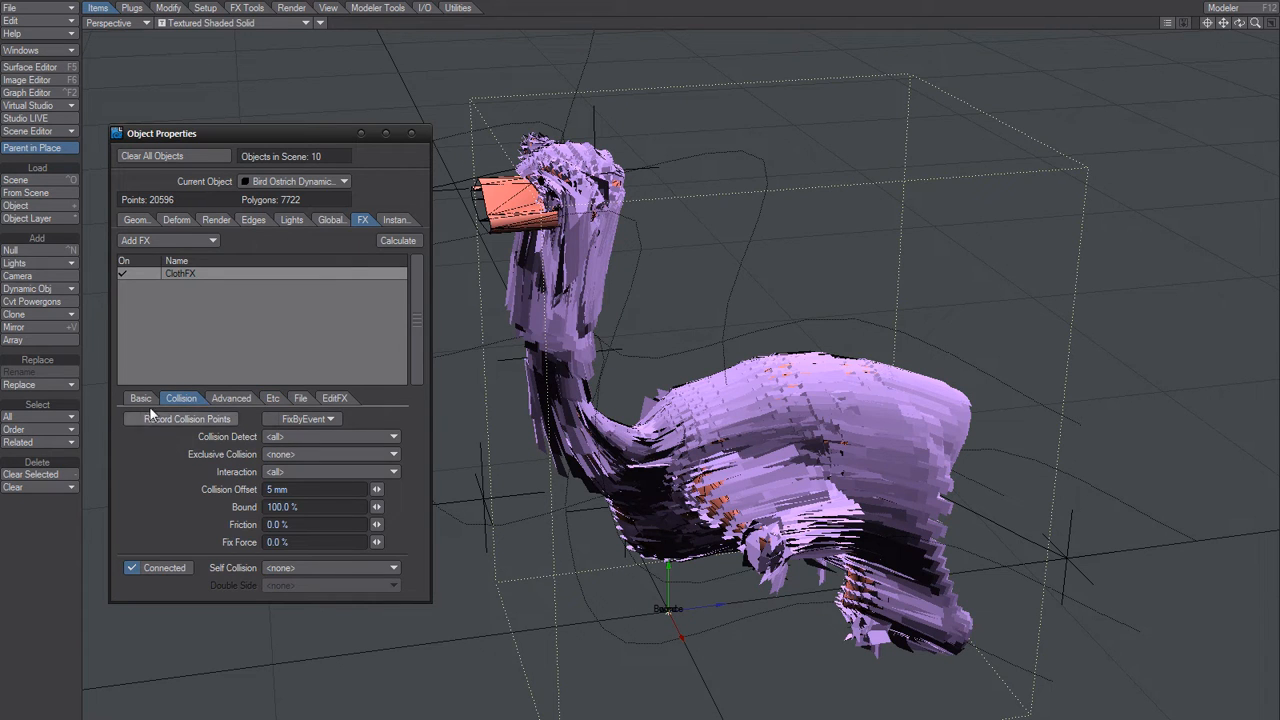
Set the feathers' ClothFX gravity on Y to 0 and calculate the dynamics
{"action": "left_click", "coordinate": [271, 396]}
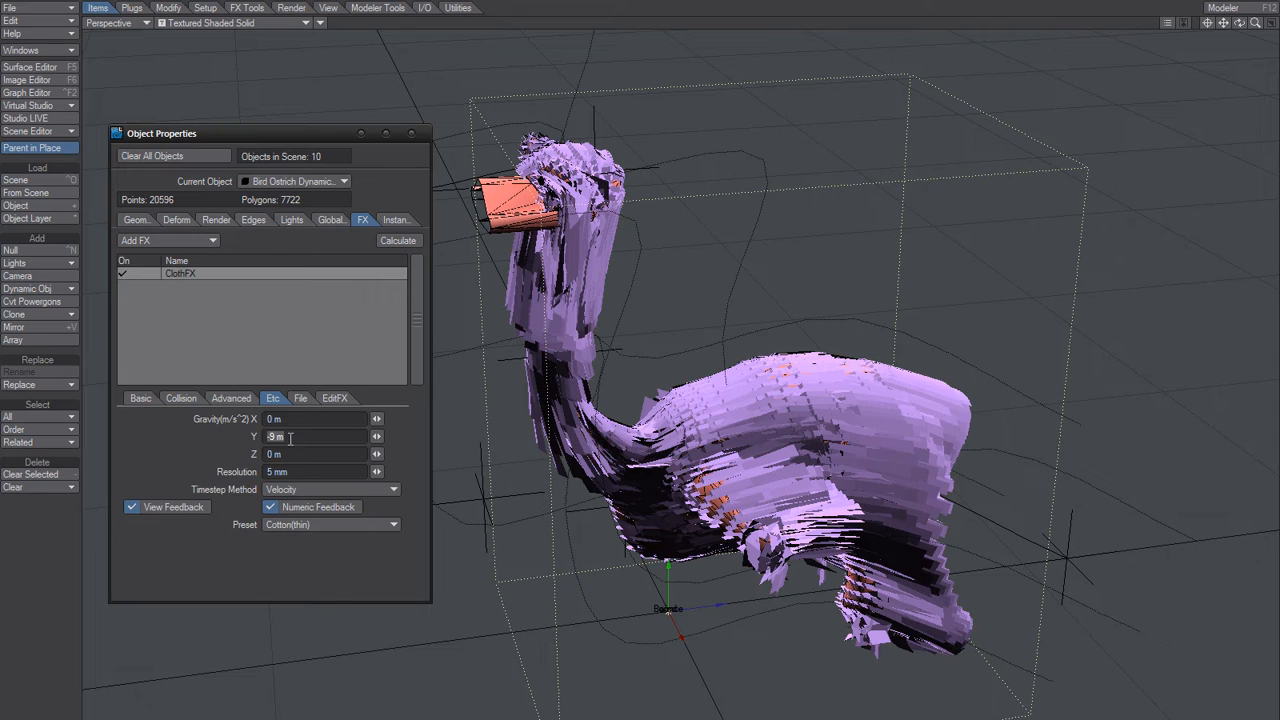
{"action": "type", "text": "0"}
{"action": "key", "text": "Tab"}
{"action": "left_click", "coordinate": [370, 340]}
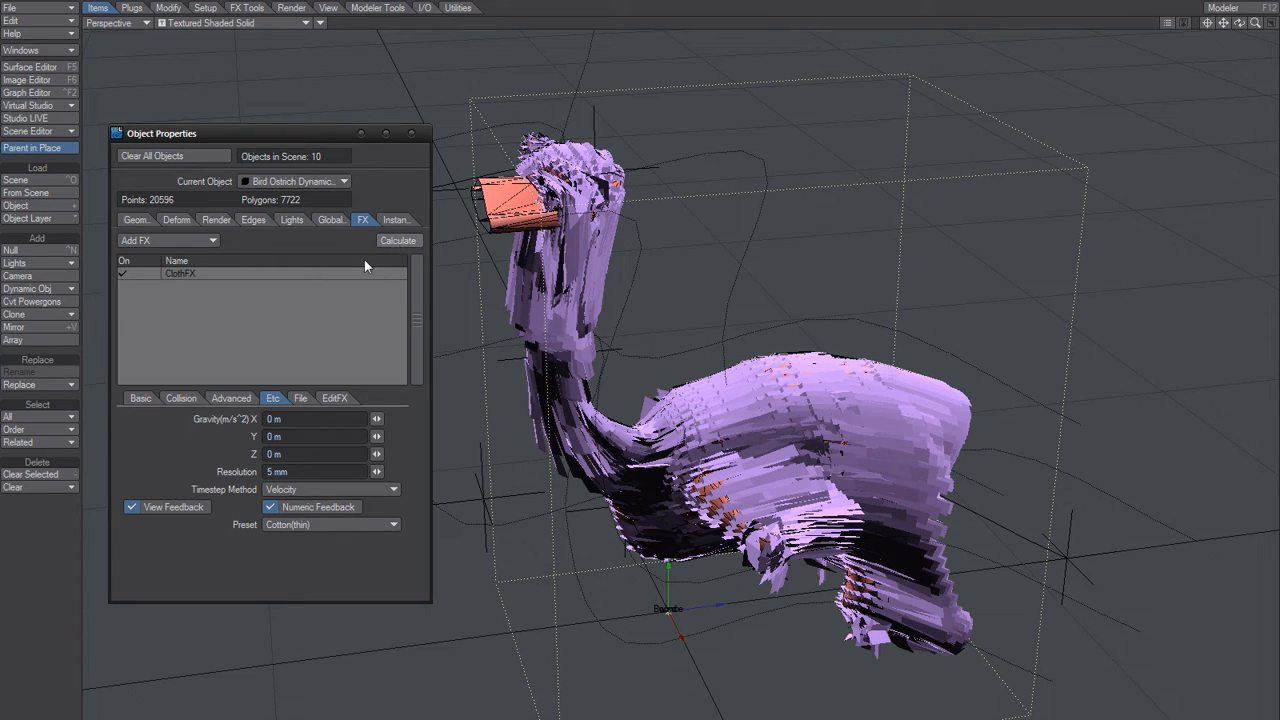
{"action": "left_click", "coordinate": [398, 240]}
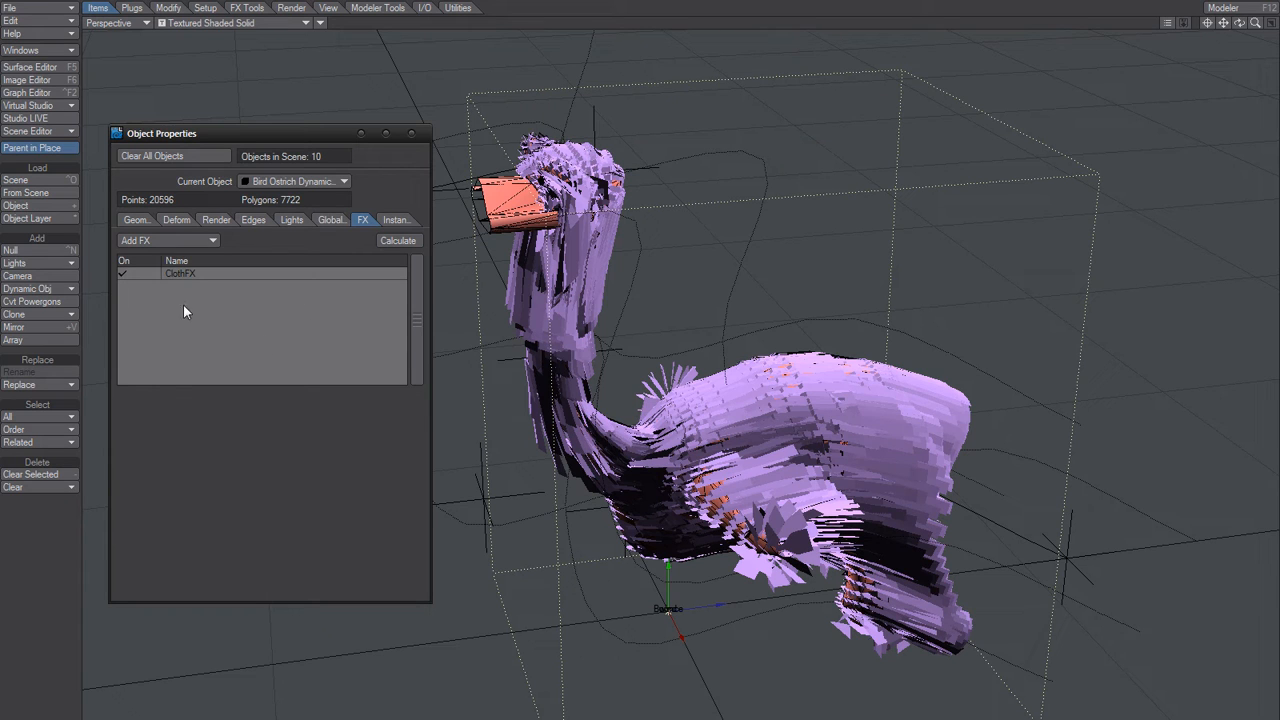
Set the Sub Structure of the feathers' ClothFX to 2000 and recalculate the dynamics
{"action": "left_click", "coordinate": [203, 277]}
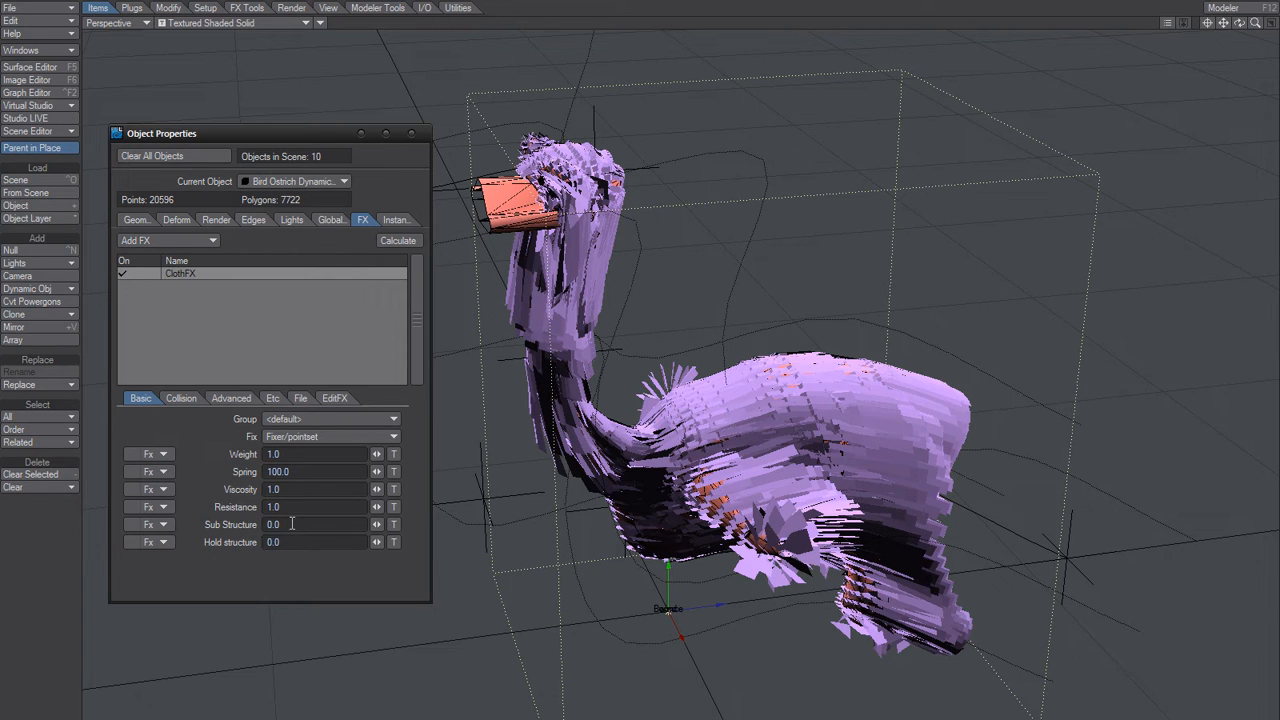
{"action": "left_click", "coordinate": [291, 524]}
{"action": "type", "text": "2000"}
{"action": "key", "text": "Return"}
{"action": "left_click", "coordinate": [407, 242]}
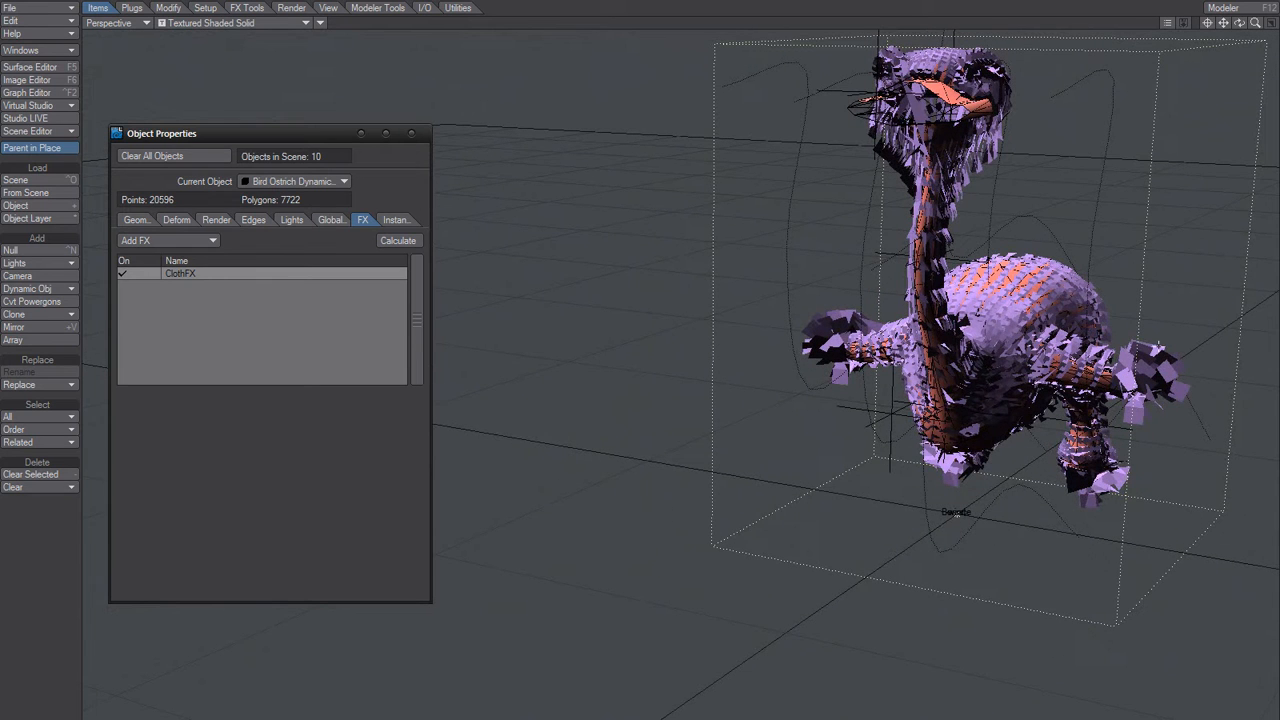
Try widening the wind path near the bird's chest by stretching handle (4) sideways
{"action": "left_click", "coordinate": [1165, 460]}
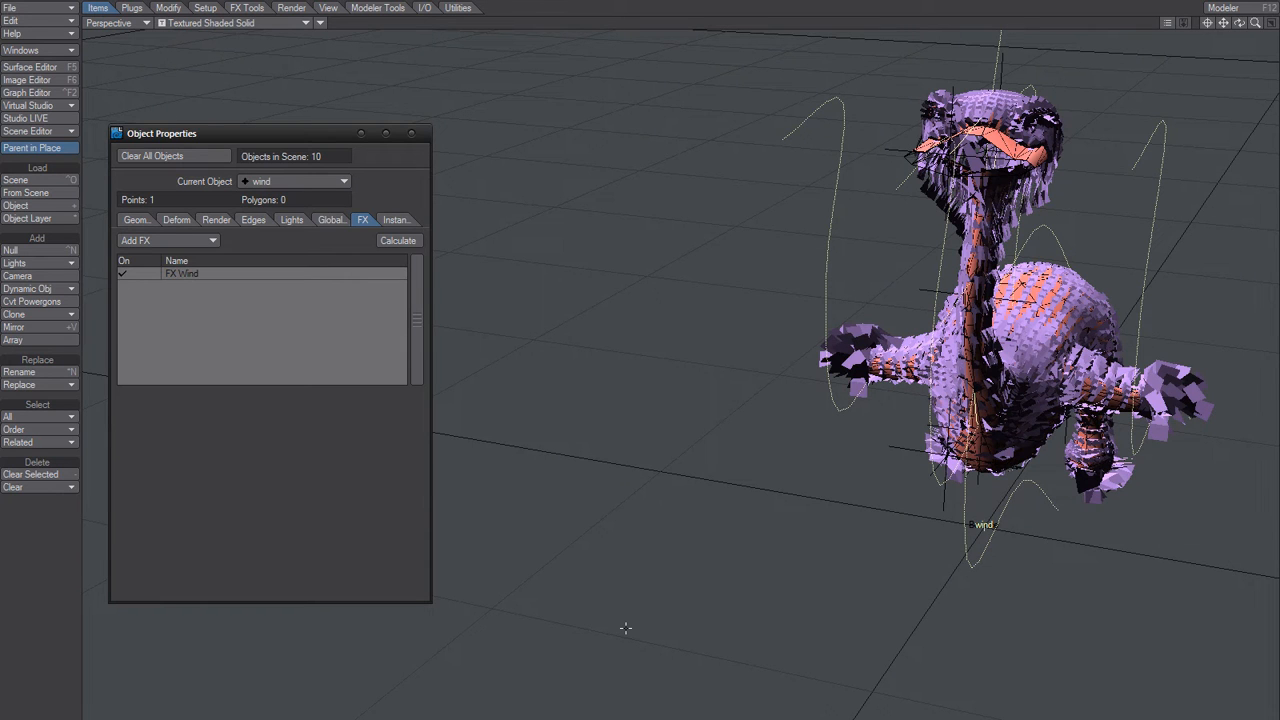
{"action": "key", "text": "Up"}
{"action": "key", "text": "Up"}
{"action": "key", "text": "Up"}
{"action": "key", "text": "Up"}
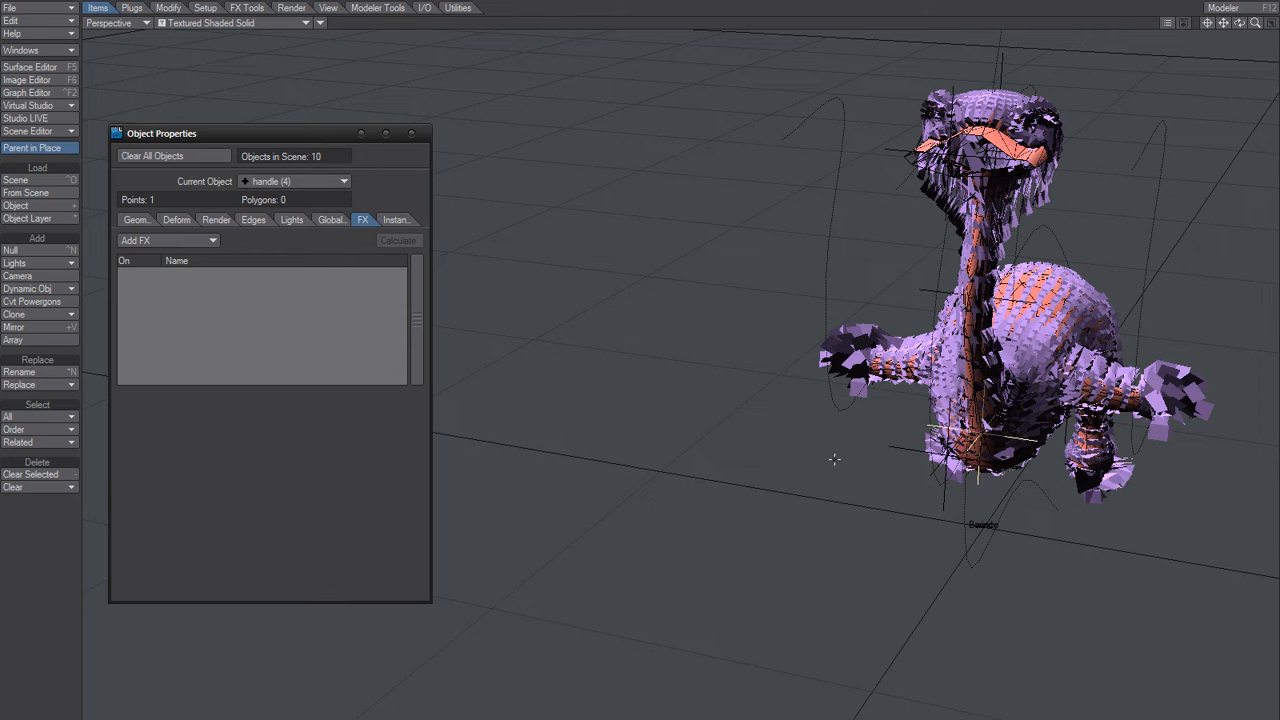
{"action": "left_click_drag", "start_coordinate": [834, 459], "coordinate": [745, 471], "text": "alt"}
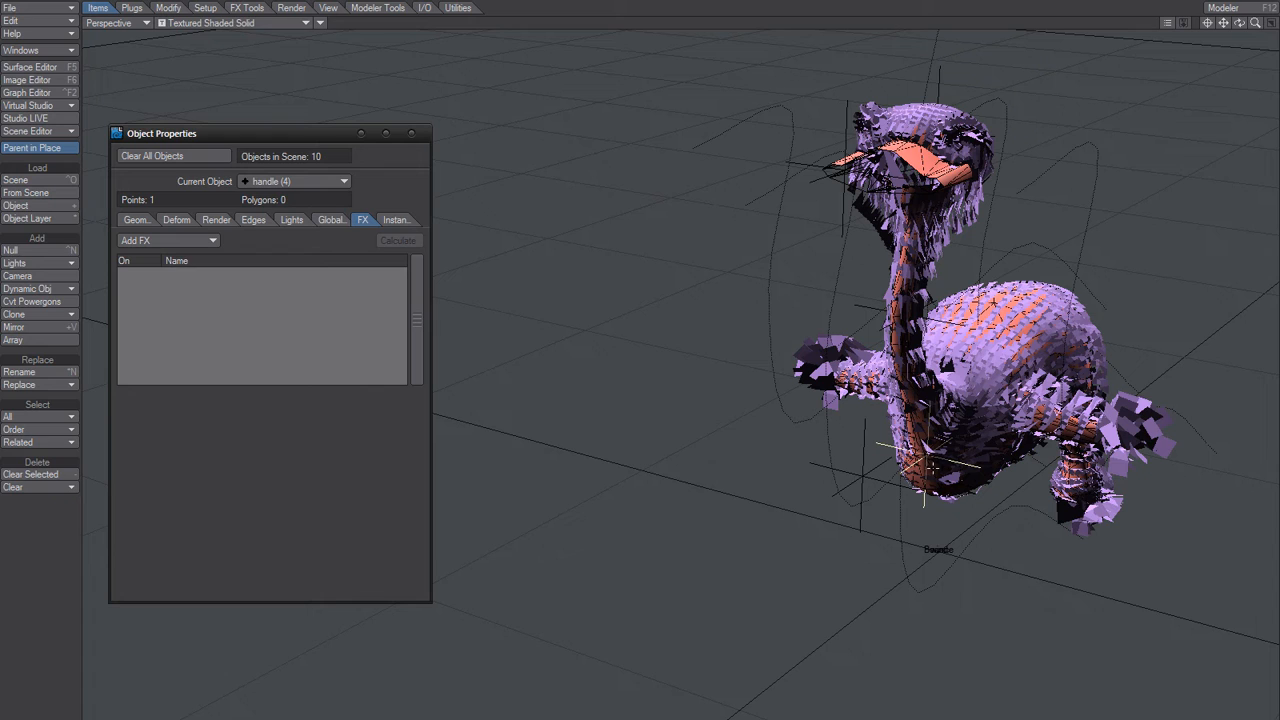
{"action": "left_click", "coordinate": [168, 9]}
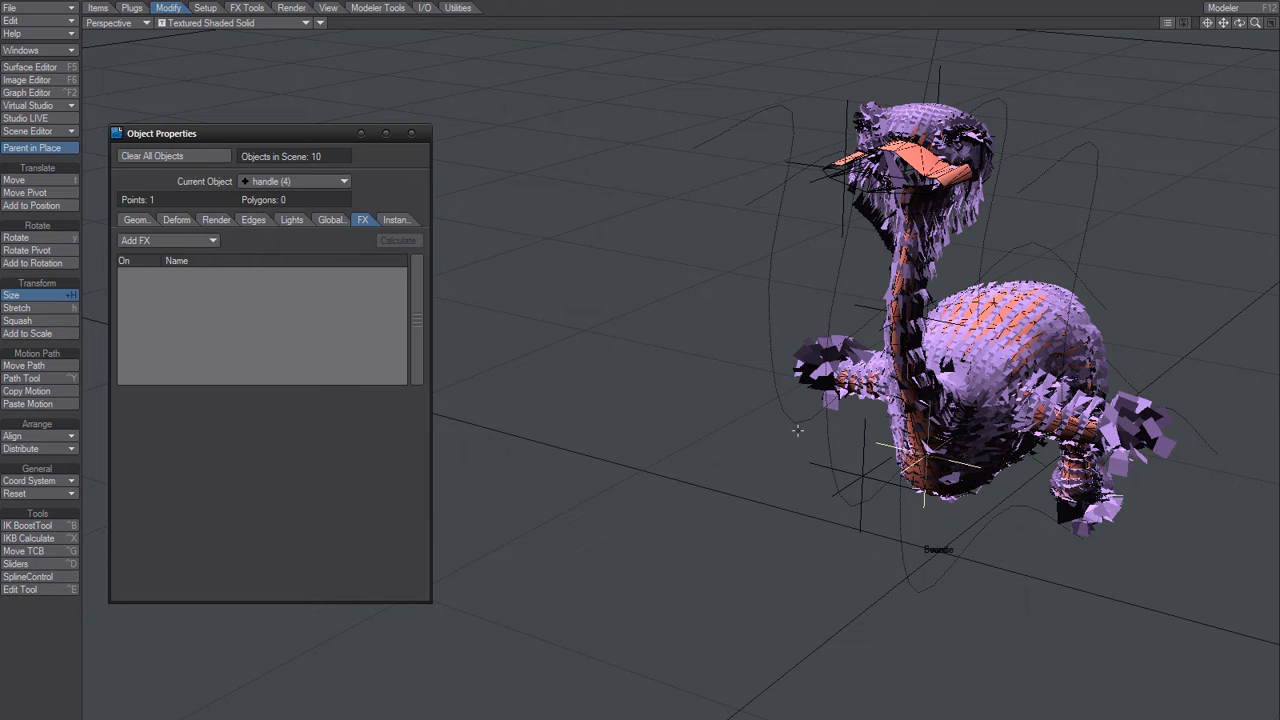
{"action": "left_click_drag", "start_coordinate": [797, 430], "coordinate": [720, 432], "text": "alt"}
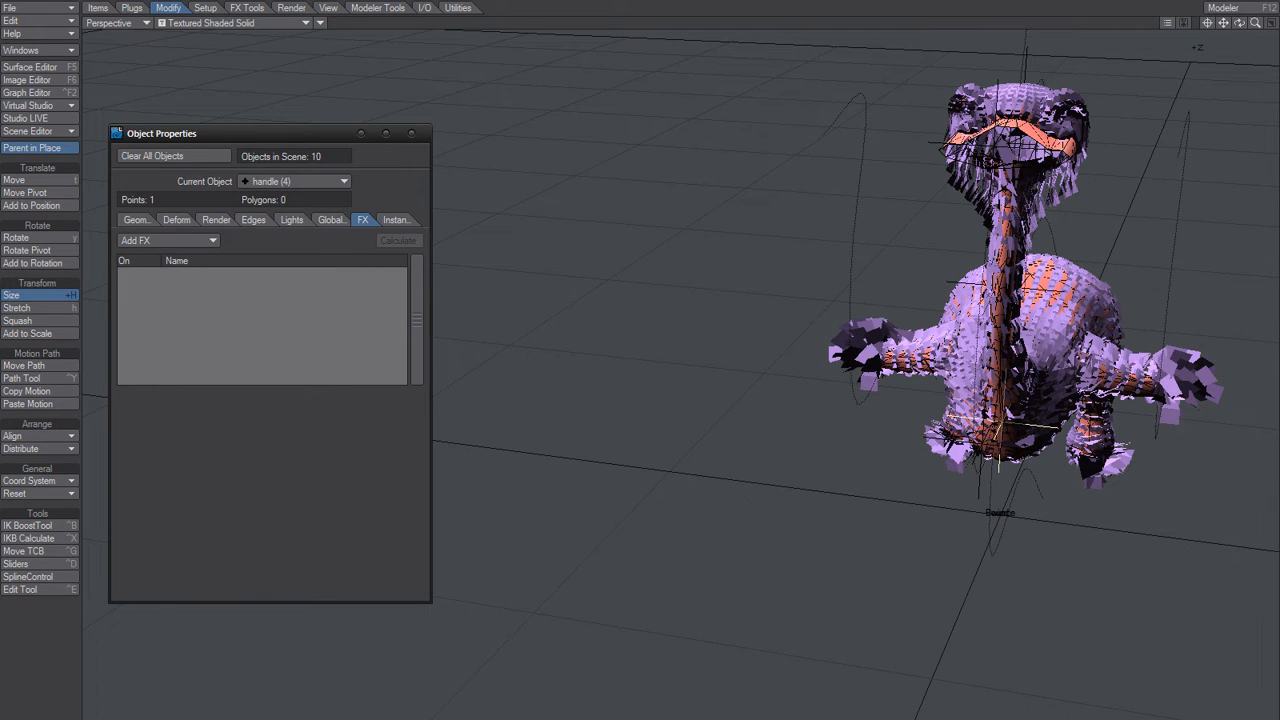
{"action": "left_click", "coordinate": [44, 307]}
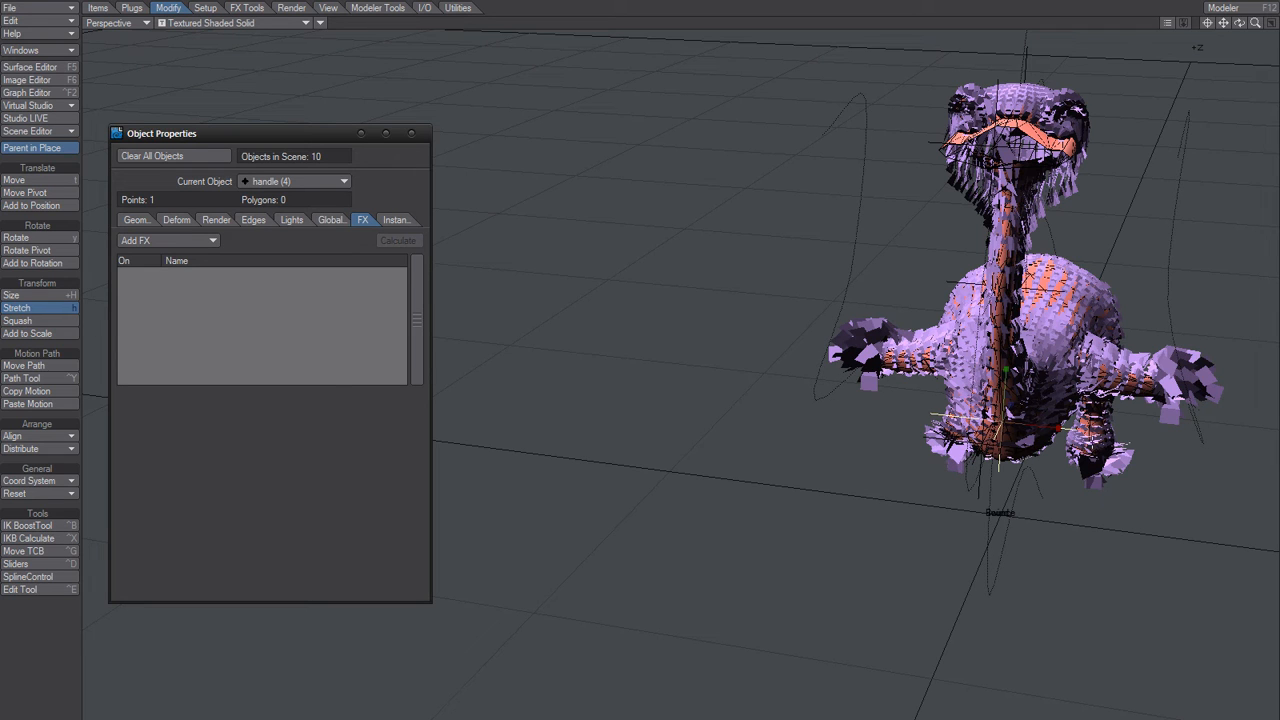
{"action": "key", "text": "Up"}
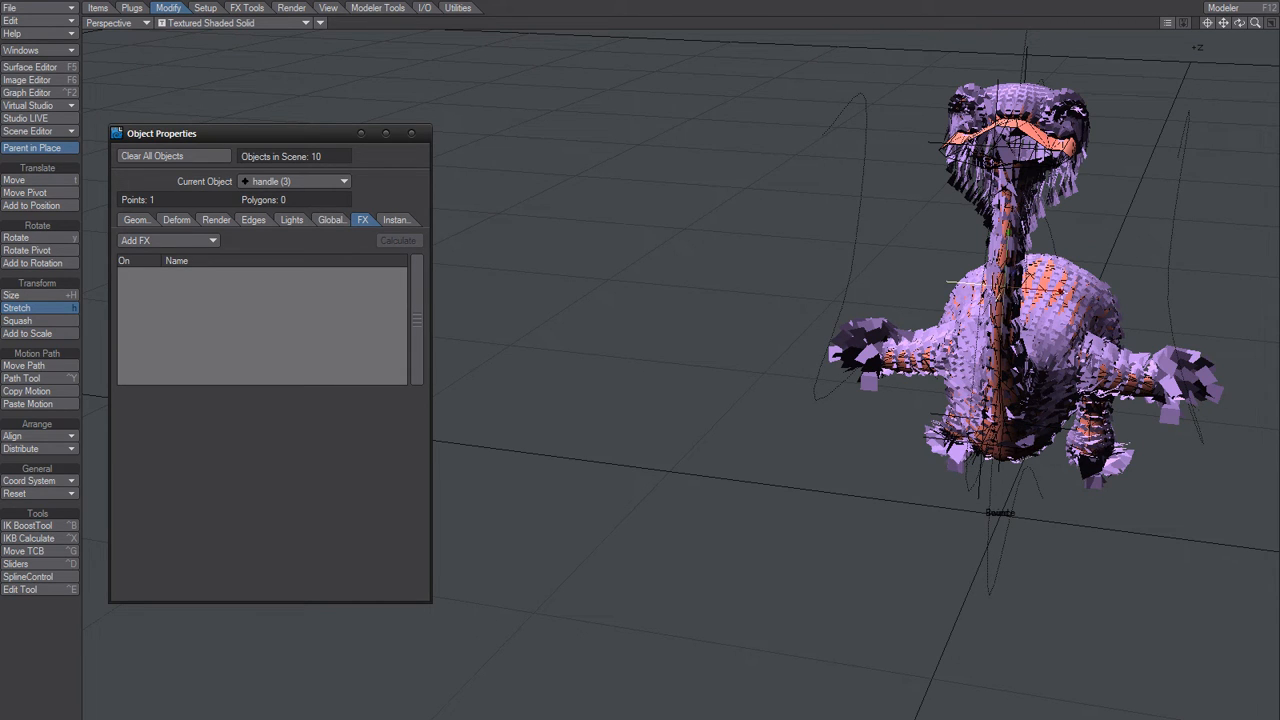
{"action": "key", "text": "Down"}
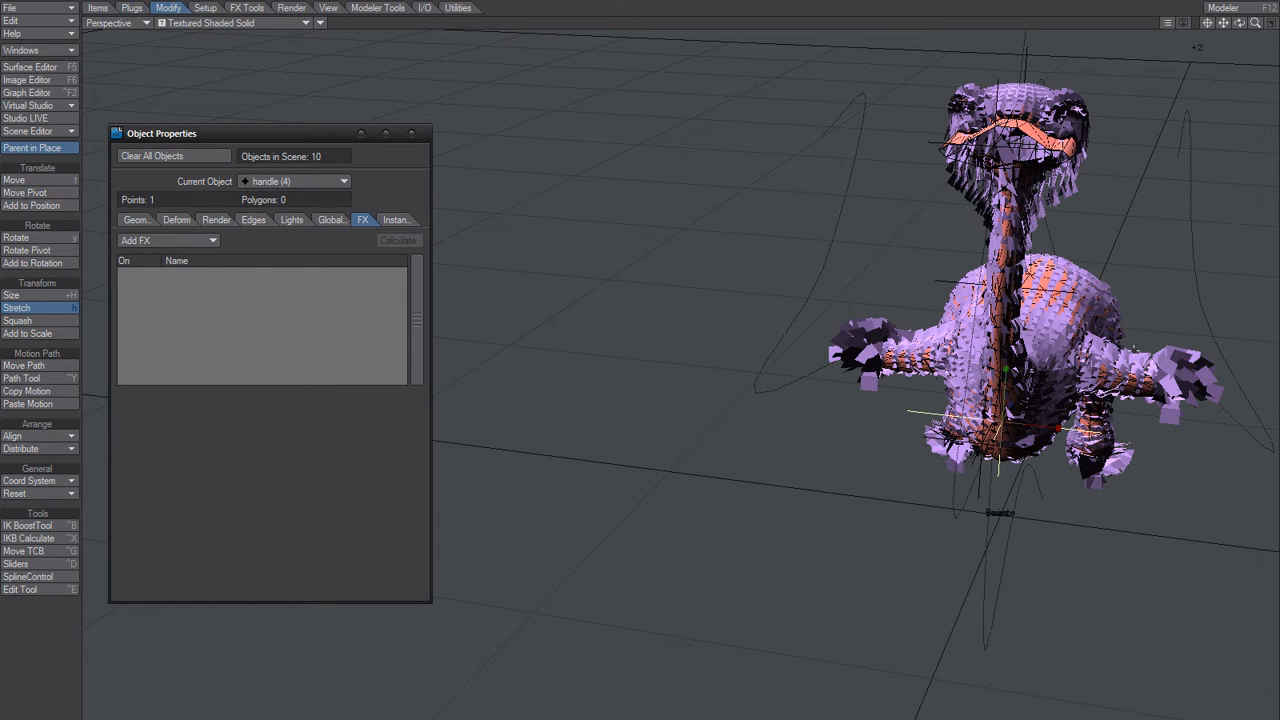
Try narrowing the wind path behind the bird's head by scaling handle (2) down with the Size tool
{"action": "left_click_drag", "start_coordinate": [1130, 408], "coordinate": [870, 418], "text": "alt"}
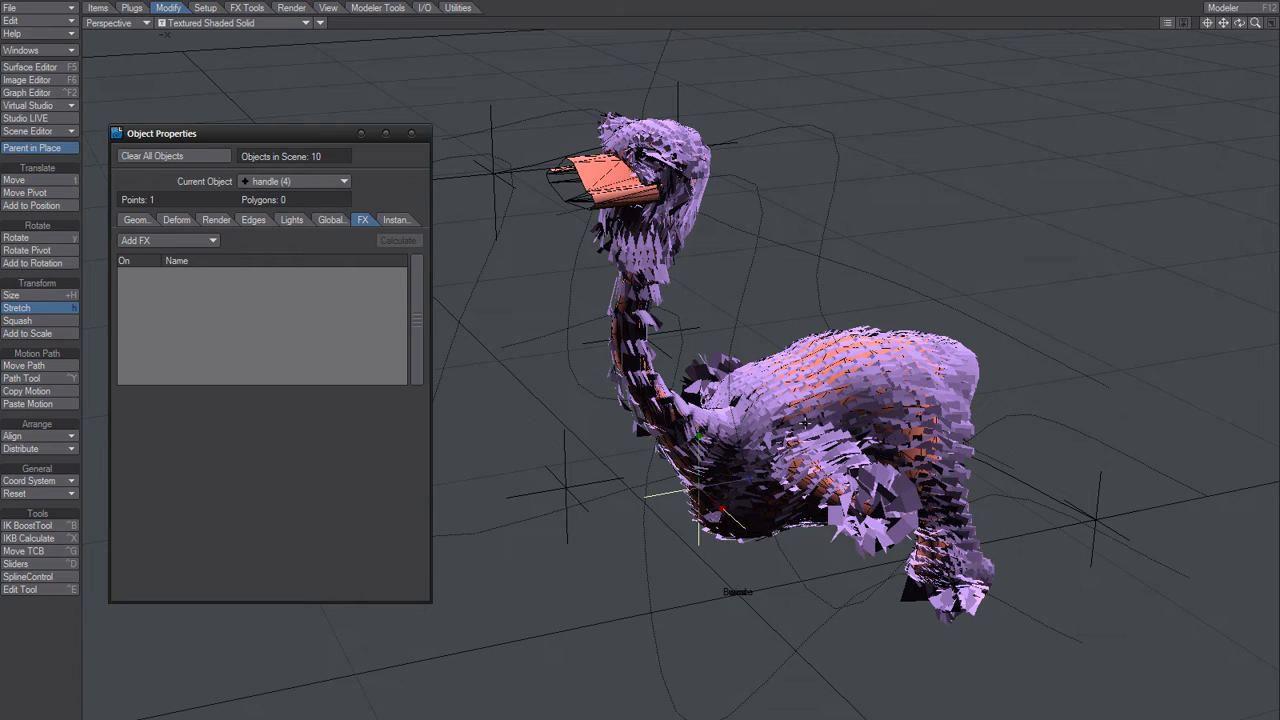
{"action": "key", "text": "Up"}
{"action": "key", "text": "Up"}
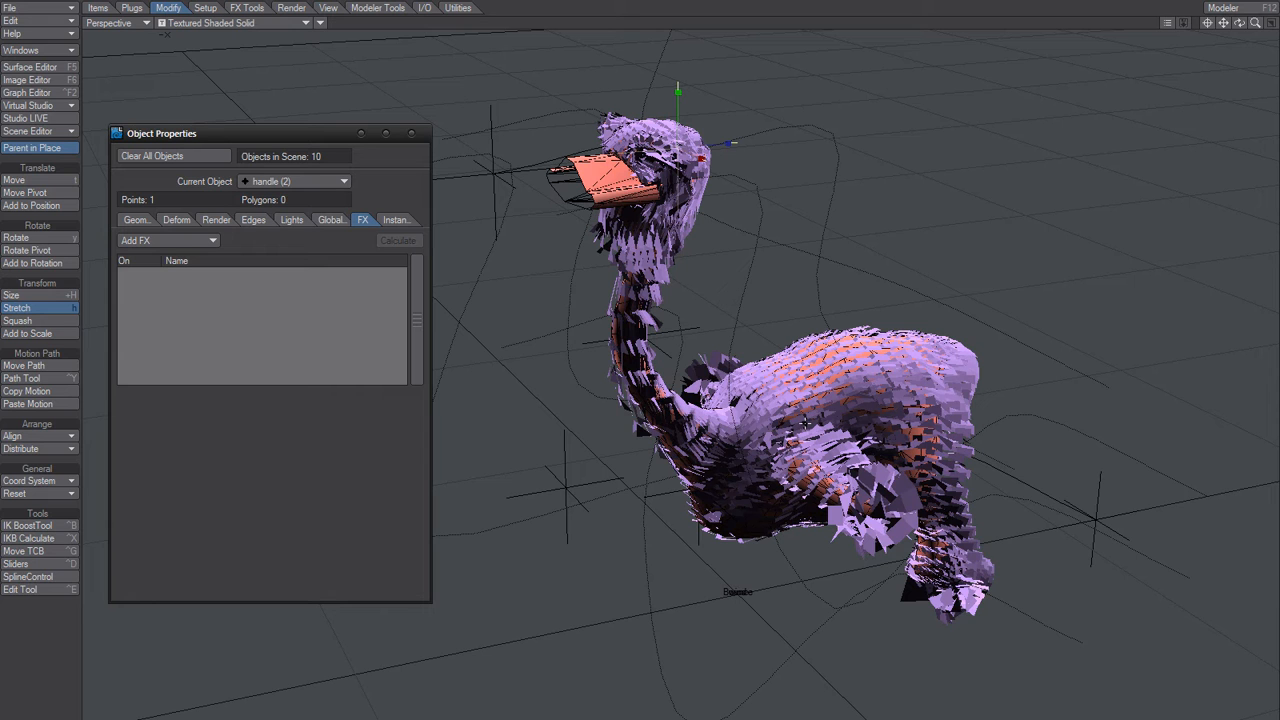
{"action": "left_click_drag", "start_coordinate": [707, 268], "coordinate": [790, 272], "text": "alt"}
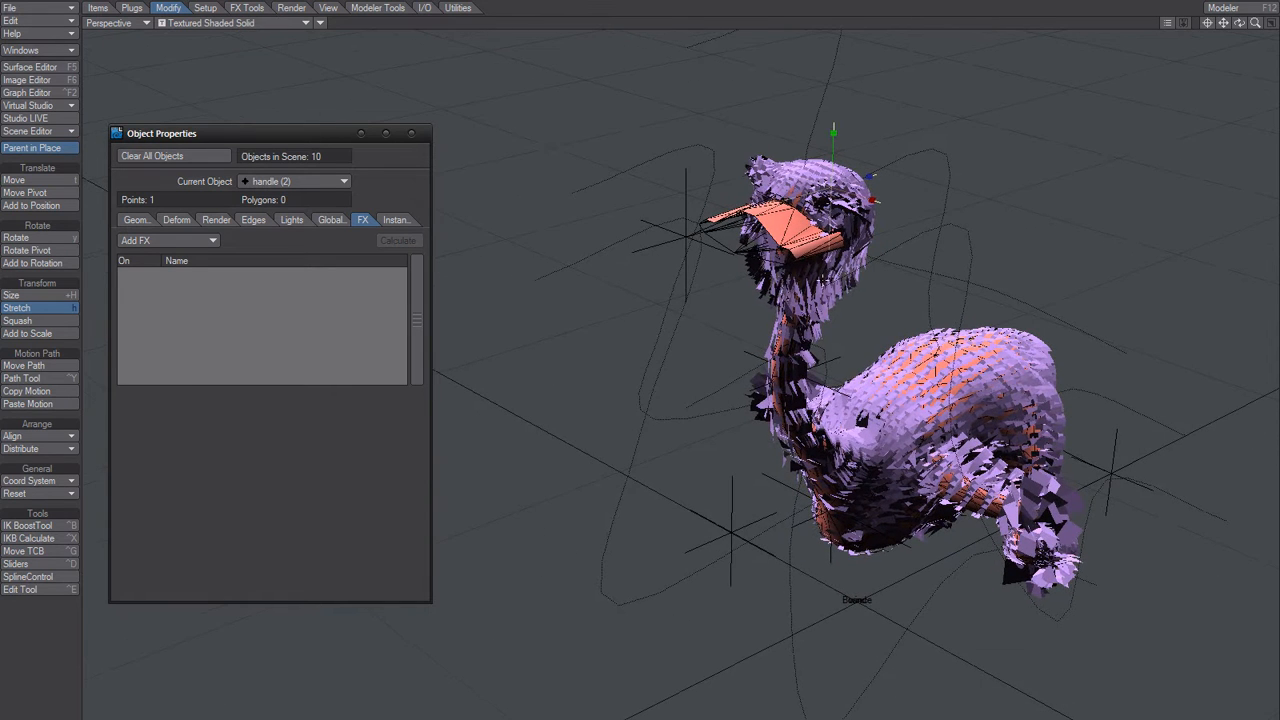
{"action": "left_click", "coordinate": [15, 295]}
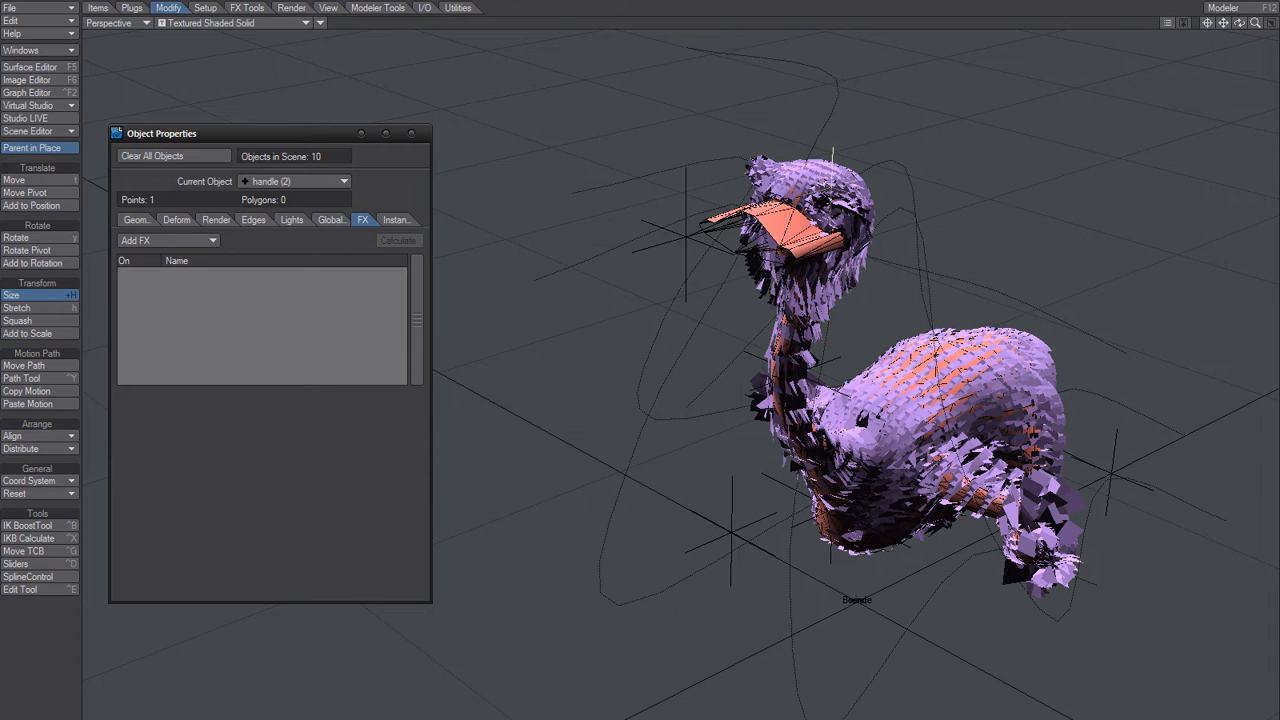
{"action": "left_click_drag", "start_coordinate": [790, 372], "coordinate": [702, 360], "text": "alt"}
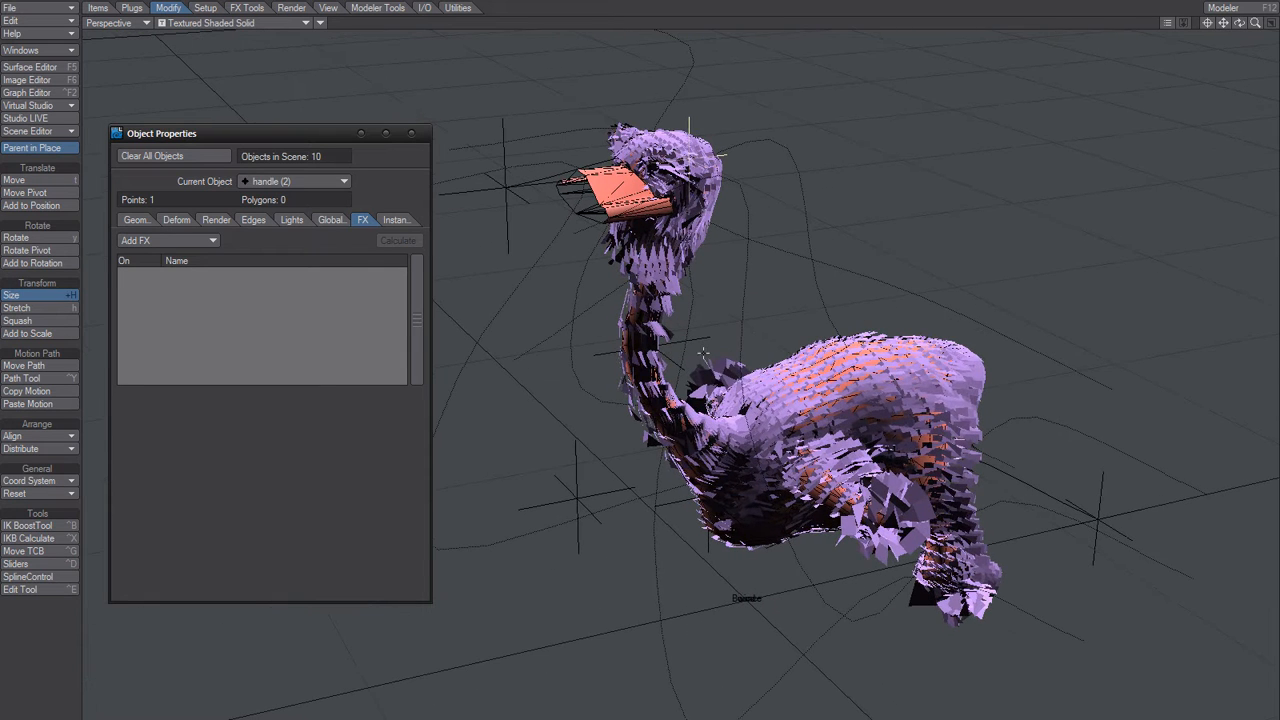
Try scaling down handle (3) beside the neck, and select handle (1) in front of the beak
{"action": "left_click", "coordinate": [703, 360]}
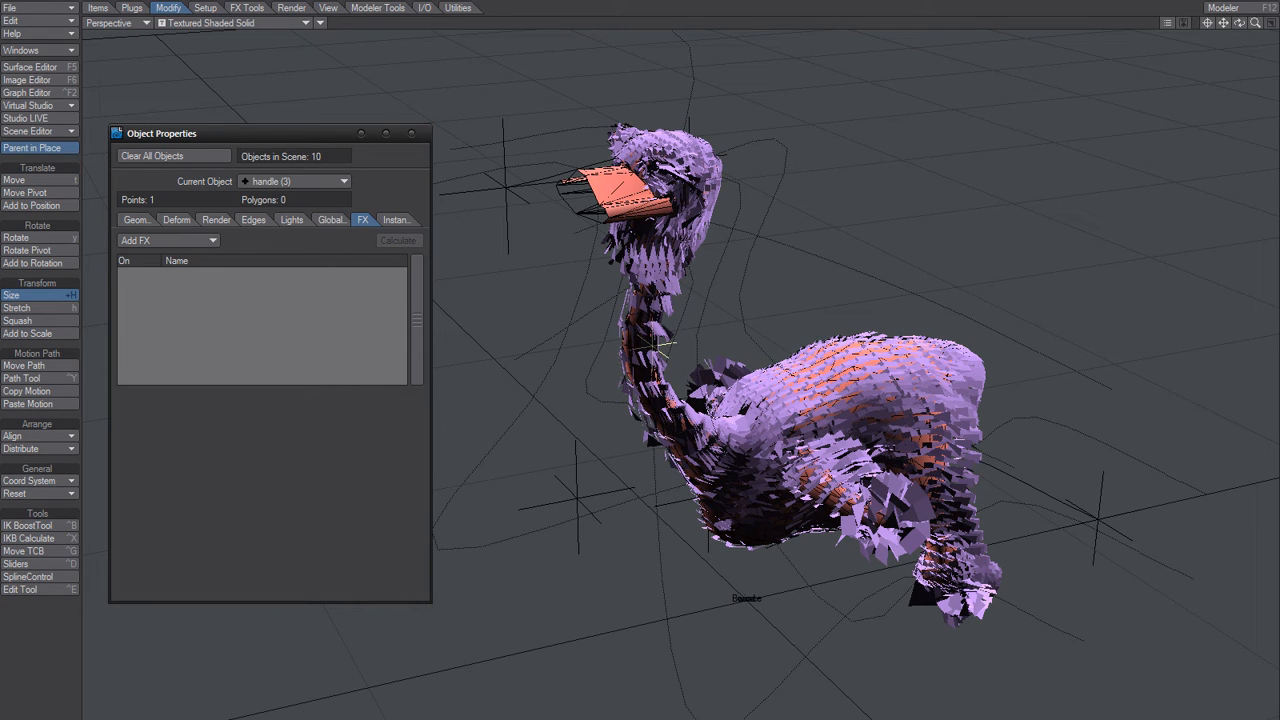
{"action": "key", "text": "Down"}
{"action": "key", "text": "Down"}
{"action": "key", "text": "Down"}
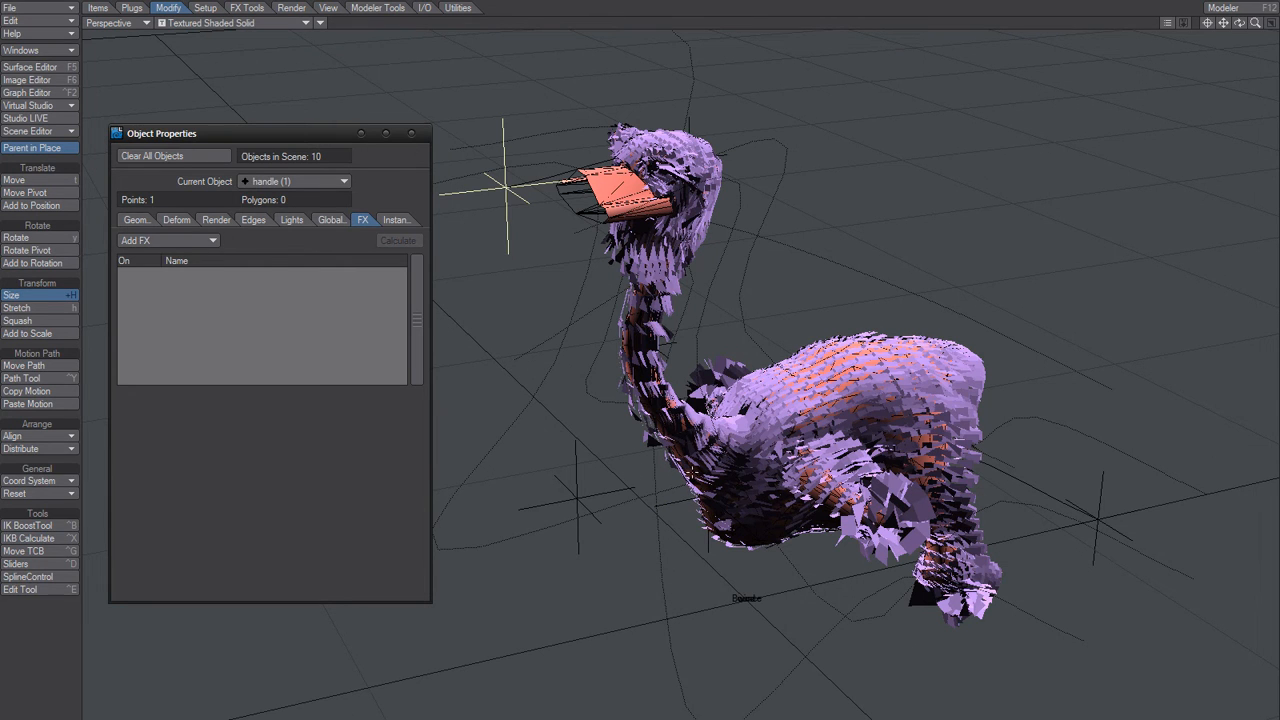
{"action": "mouse_move", "coordinate": [692, 472]}
{"action": "left_mouse_down", "text": "alt"}
{"action": "mouse_move", "coordinate": [850, 440]}
{"action": "mouse_move", "coordinate": [650, 452]}
{"action": "mouse_move", "coordinate": [700, 450]}
{"action": "left_mouse_up", "text": "alt"}
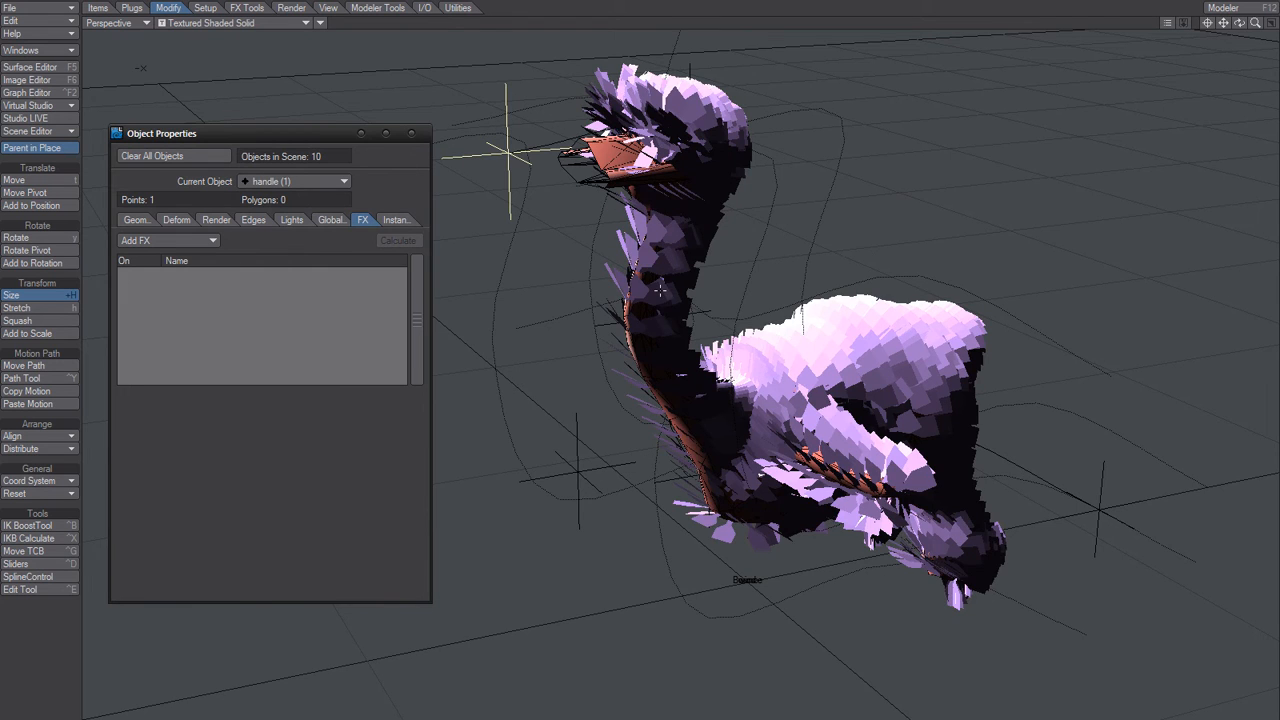
Examine the ostrich and its surrounding wind path from several angles, and view the FX Wind settings of the wind object
{"action": "left_click_drag", "start_coordinate": [660, 290], "coordinate": [546, 277], "text": "alt"}
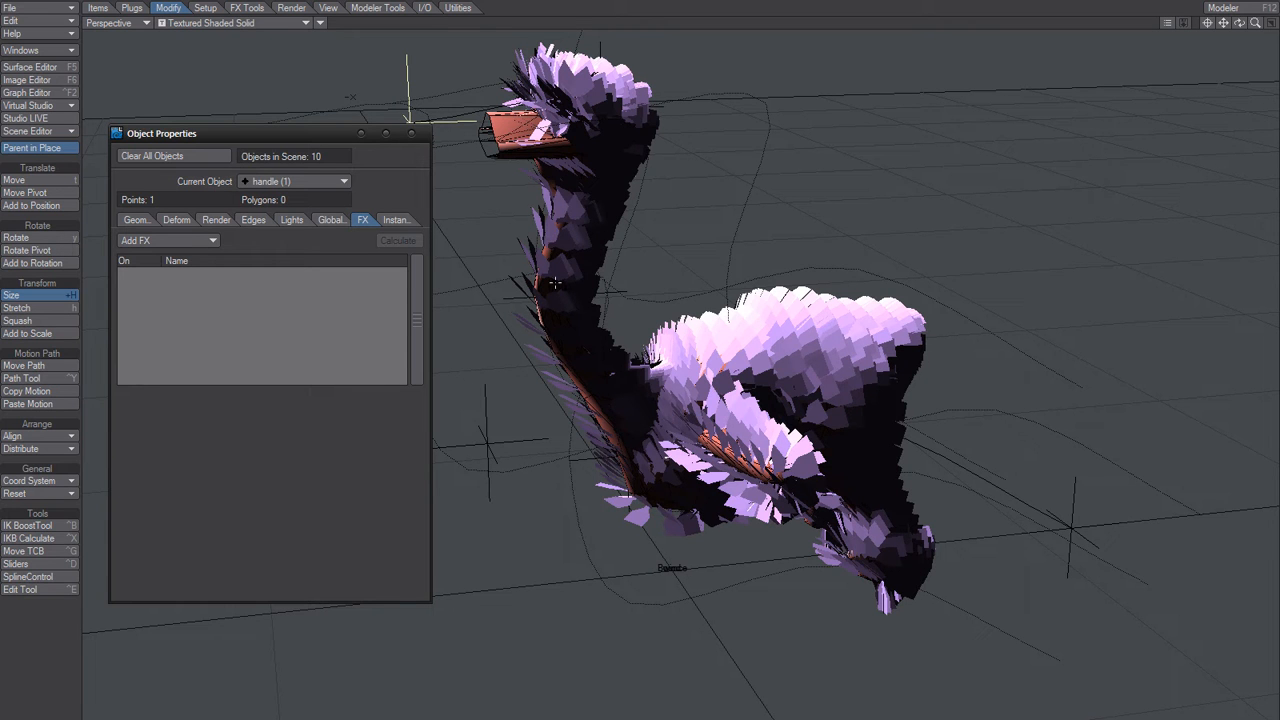
{"action": "left_click_drag", "start_coordinate": [553, 283], "coordinate": [607, 233], "text": "alt"}
{"action": "left_click_drag", "start_coordinate": [662, 323], "coordinate": [716, 334], "text": "alt"}
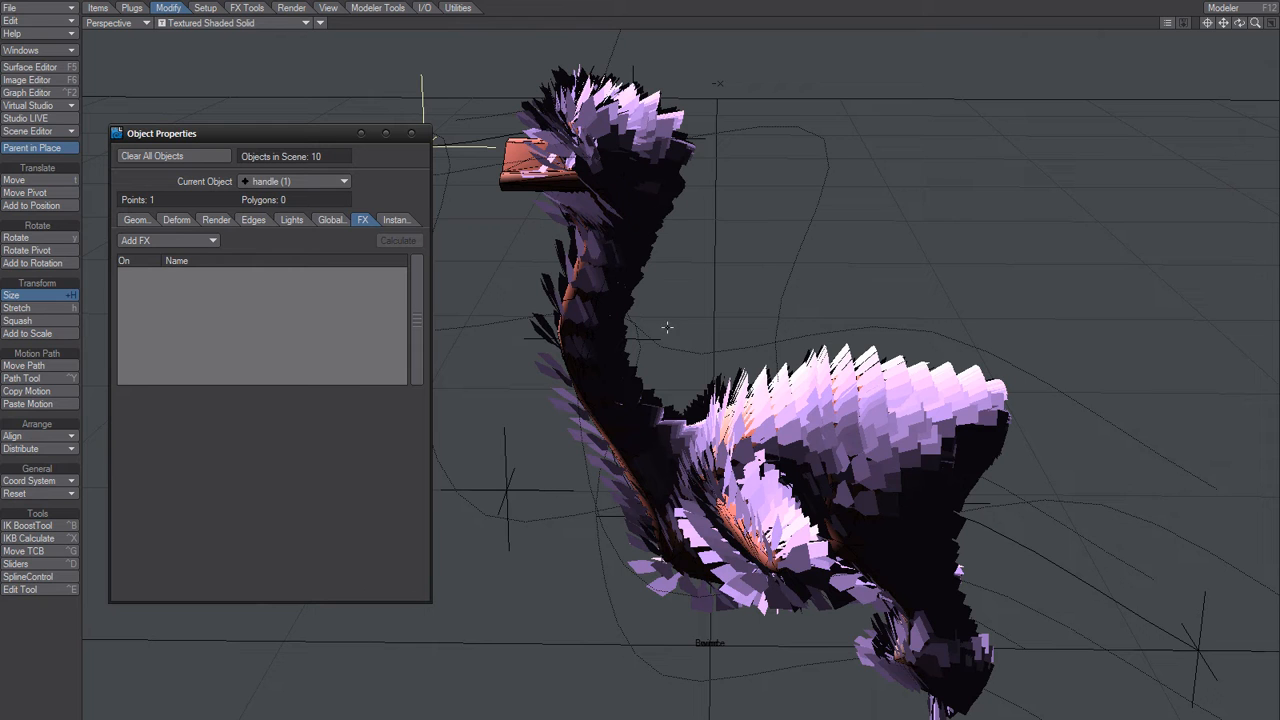
{"action": "left_click_drag", "start_coordinate": [716, 334], "coordinate": [738, 336], "text": "alt"}
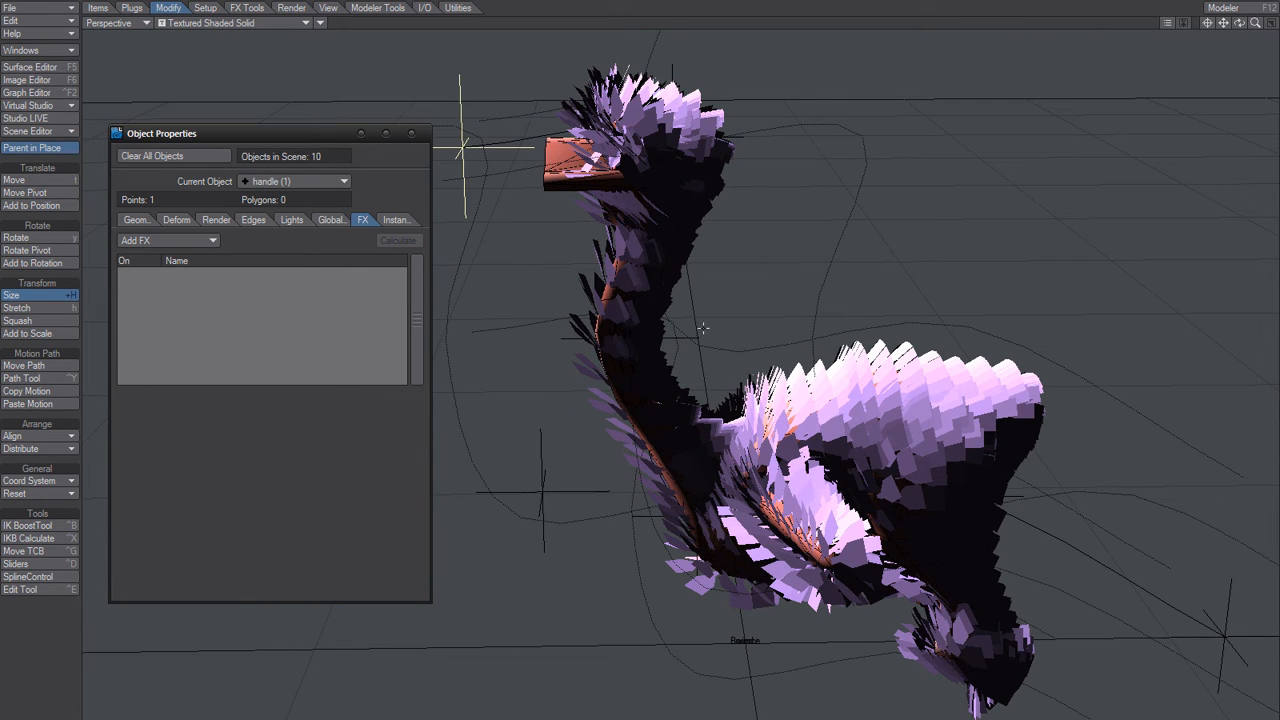
{"action": "left_click_drag", "start_coordinate": [793, 428], "coordinate": [742, 210], "text": "alt+shift"}
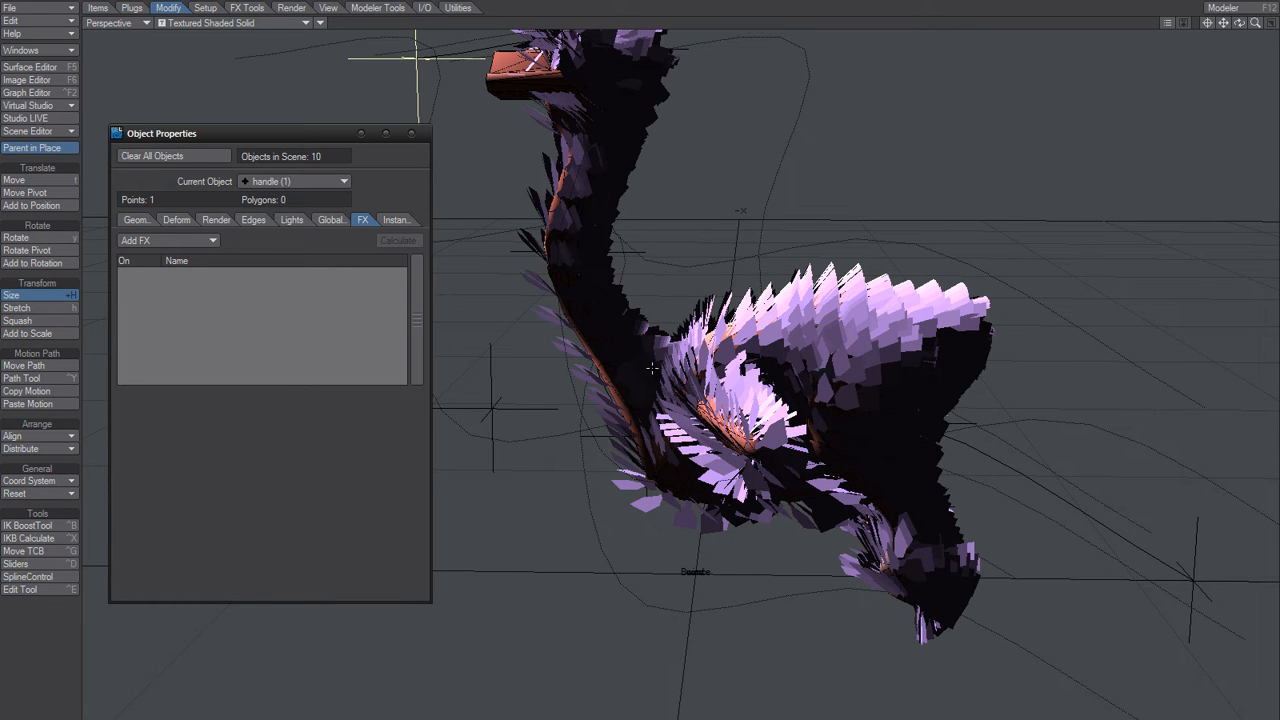
{"action": "left_click_drag", "start_coordinate": [652, 368], "coordinate": [440, 287], "text": "ctrl+alt"}
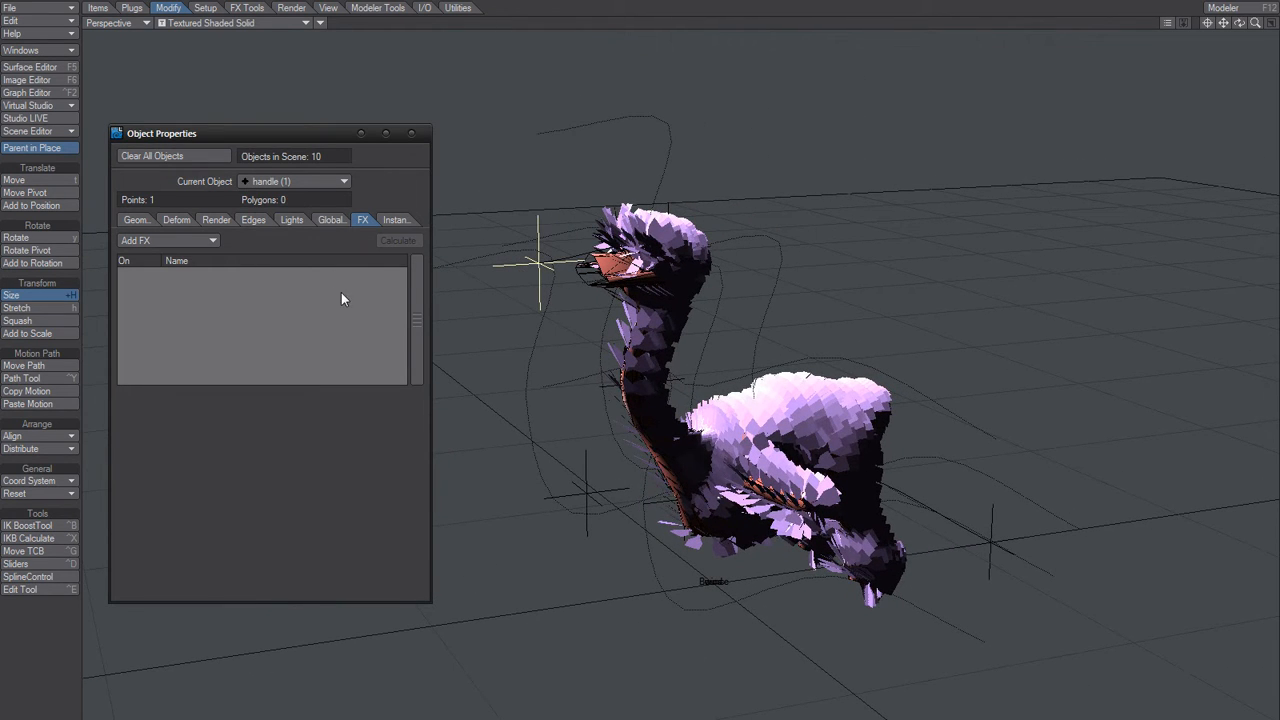
{"action": "left_click", "coordinate": [301, 179]}
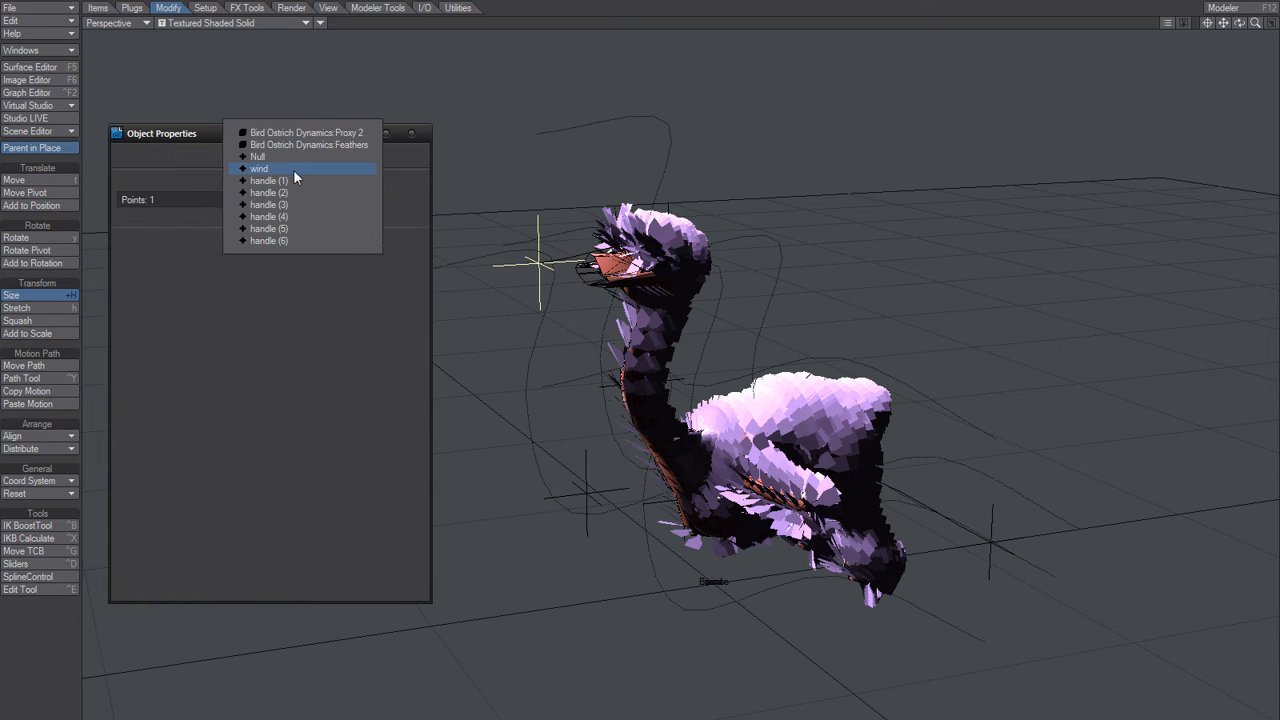
{"action": "left_click", "coordinate": [294, 172]}
{"action": "left_click", "coordinate": [208, 272]}
Open the ClothFX settings of the Bird Ostrich Dynamics:Feathers object and recalculate the dynamics
{"action": "left_click", "coordinate": [329, 178]}
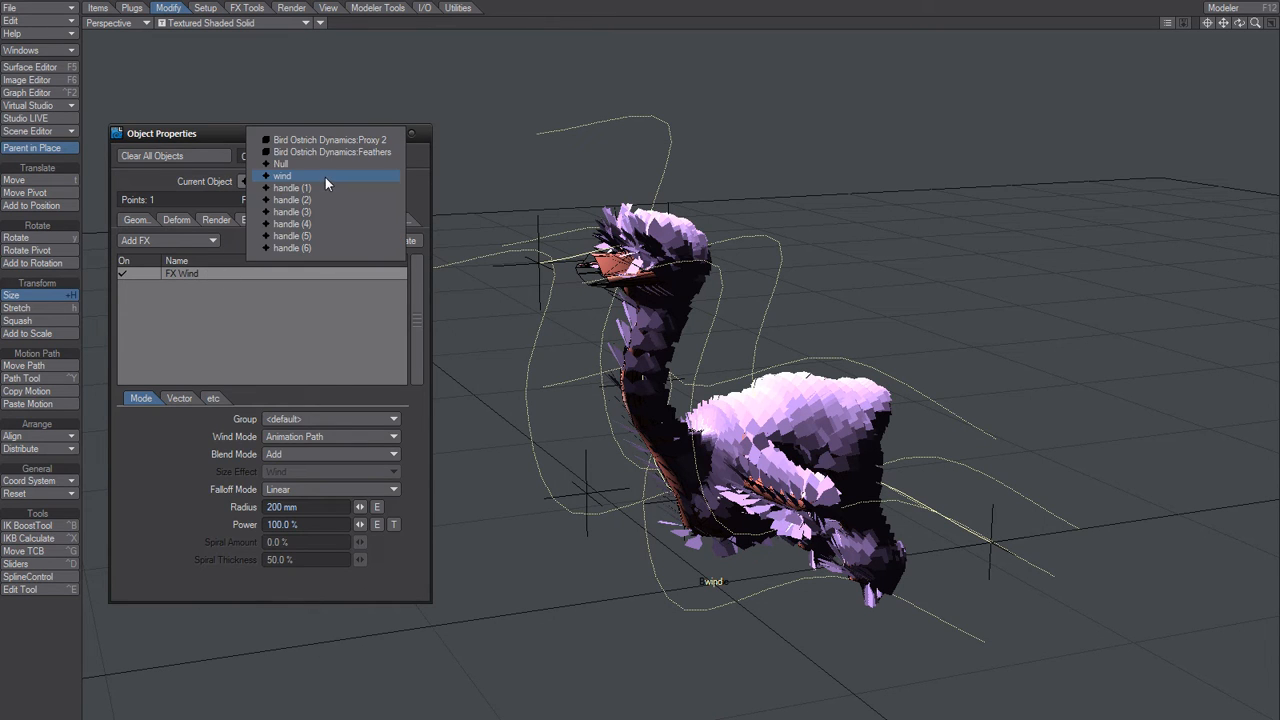
{"action": "left_click", "coordinate": [333, 153]}
{"action": "left_click", "coordinate": [214, 277]}
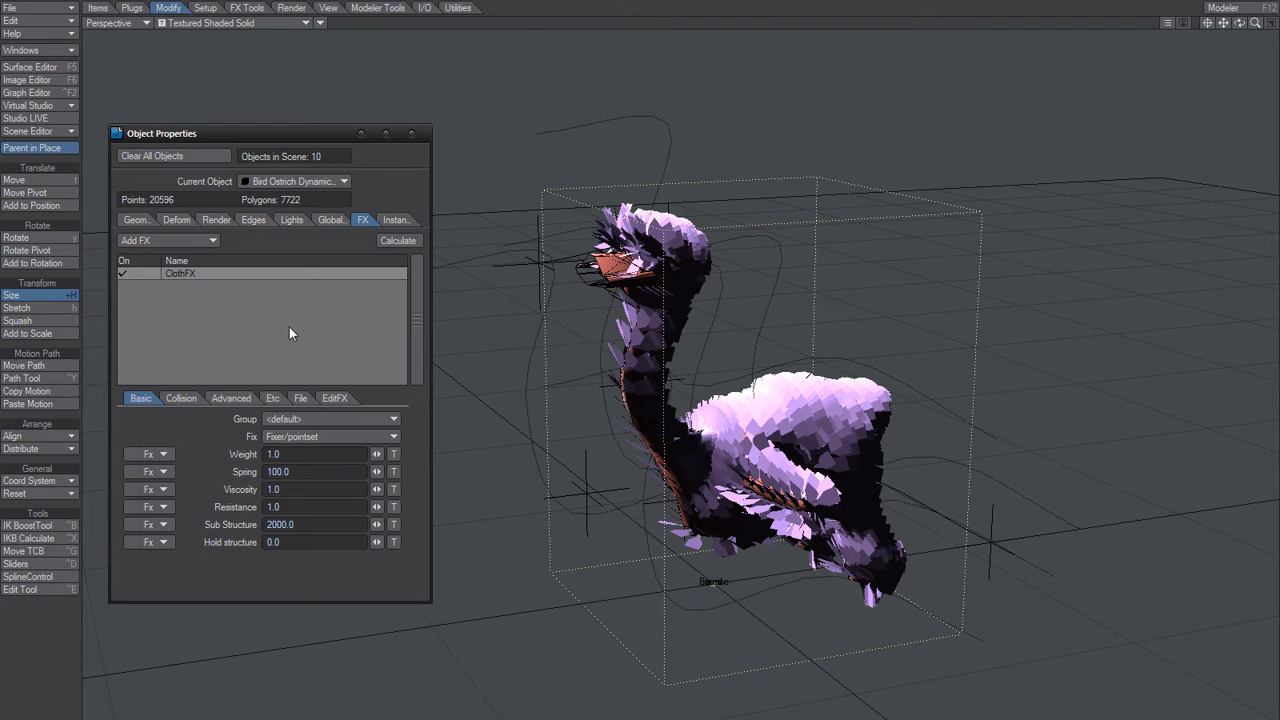
{"action": "left_click", "coordinate": [397, 240]}
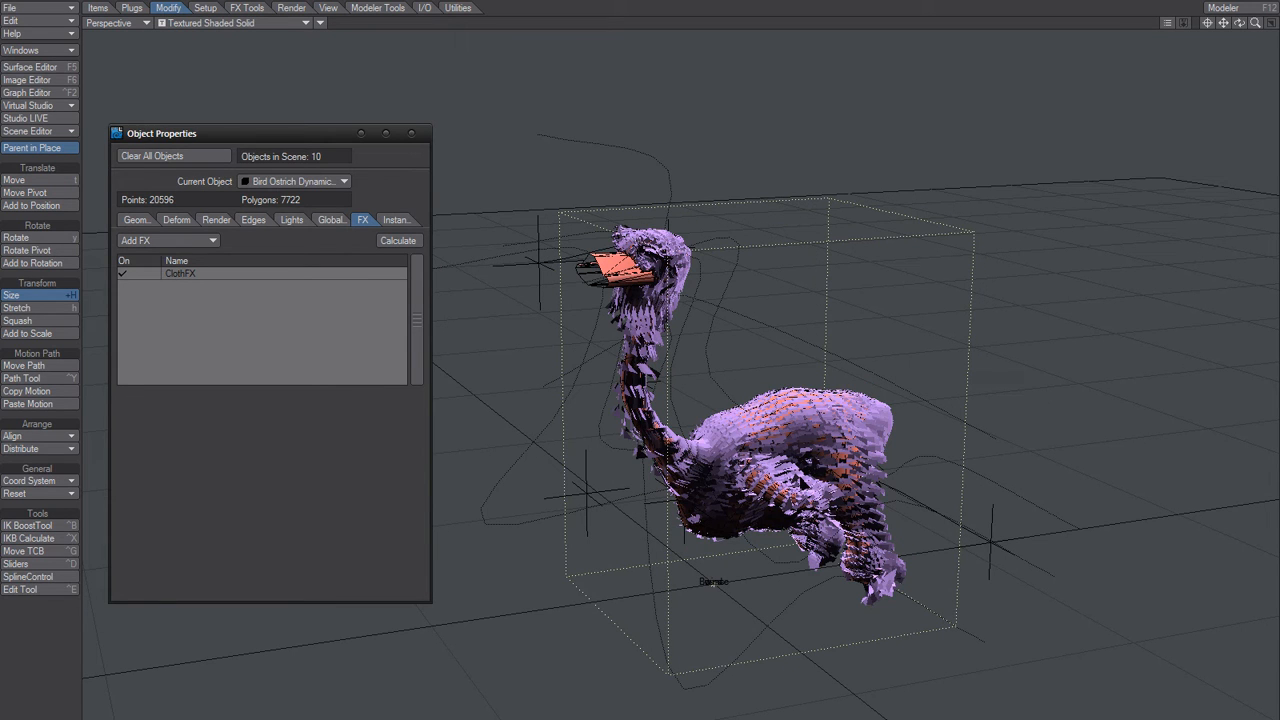
Examine the recalculated feathers on the bird's neck, body and legs from several sides
{"action": "left_click_drag", "start_coordinate": [1221, 30], "coordinate": [1207, 22]}
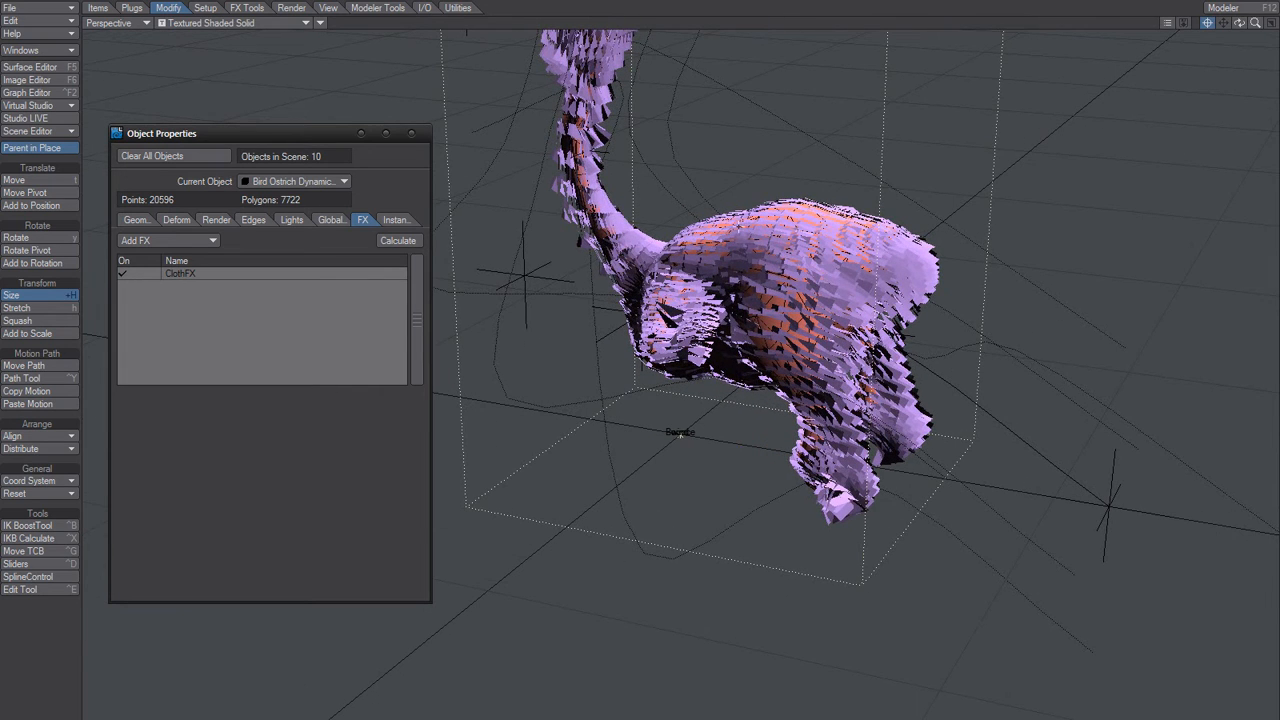
{"action": "left_click_drag", "start_coordinate": [723, 178], "coordinate": [709, 190], "text": "ctrl+alt"}
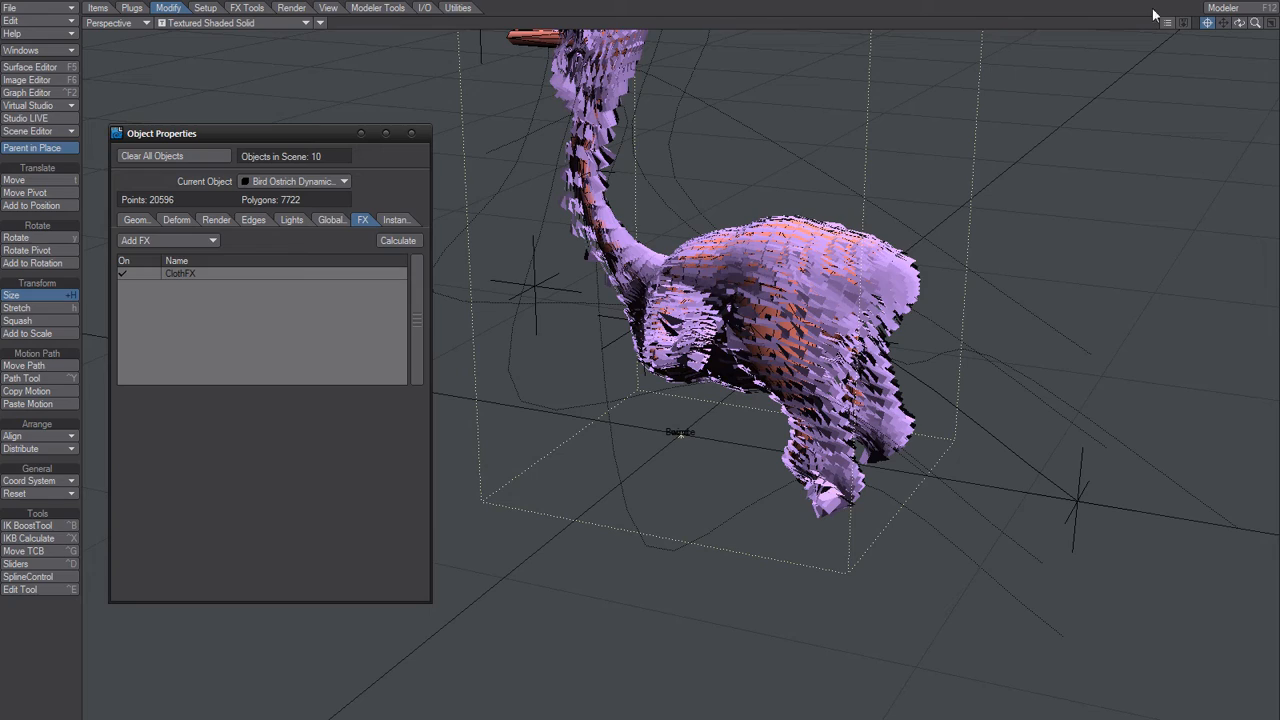
{"action": "left_click_drag", "start_coordinate": [1024, 82], "coordinate": [1279, 60], "text": "alt"}
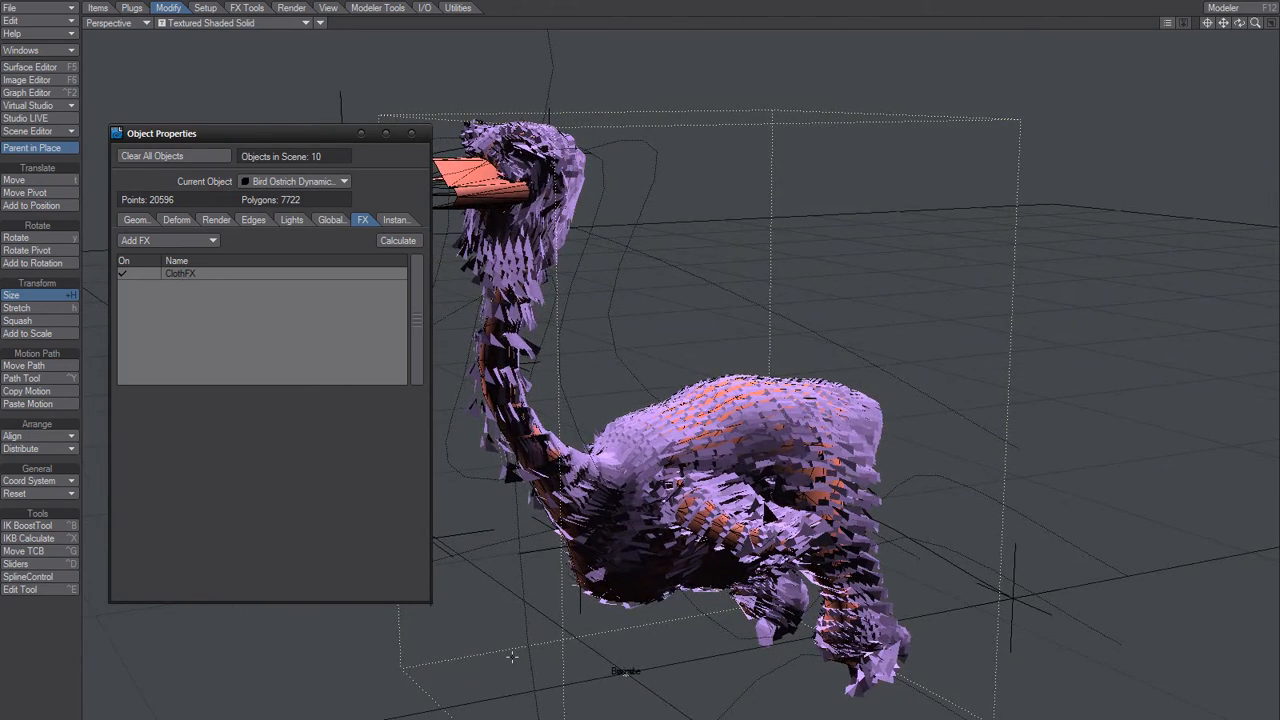
Switch to Modeler, inspect individual feather polygons and their weighted roots at the base of the neck, and return to Layout
{"action": "key", "text": "F12"}
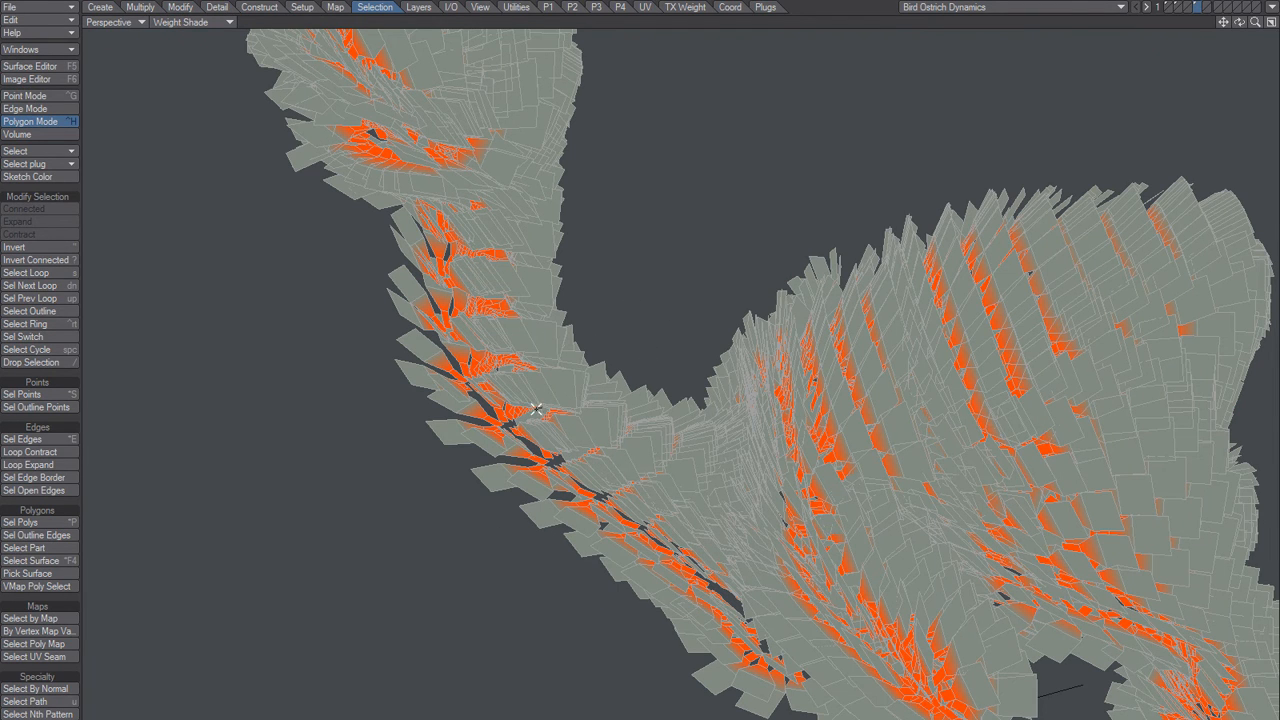
{"action": "key", "text": "ctrl+j"}
{"action": "key", "text": "ctrl+h"}
{"action": "left_click", "coordinate": [490, 476]}
{"action": "scroll", "coordinate": [515, 470], "scroll_direction": "up", "scroll_amount": 6}
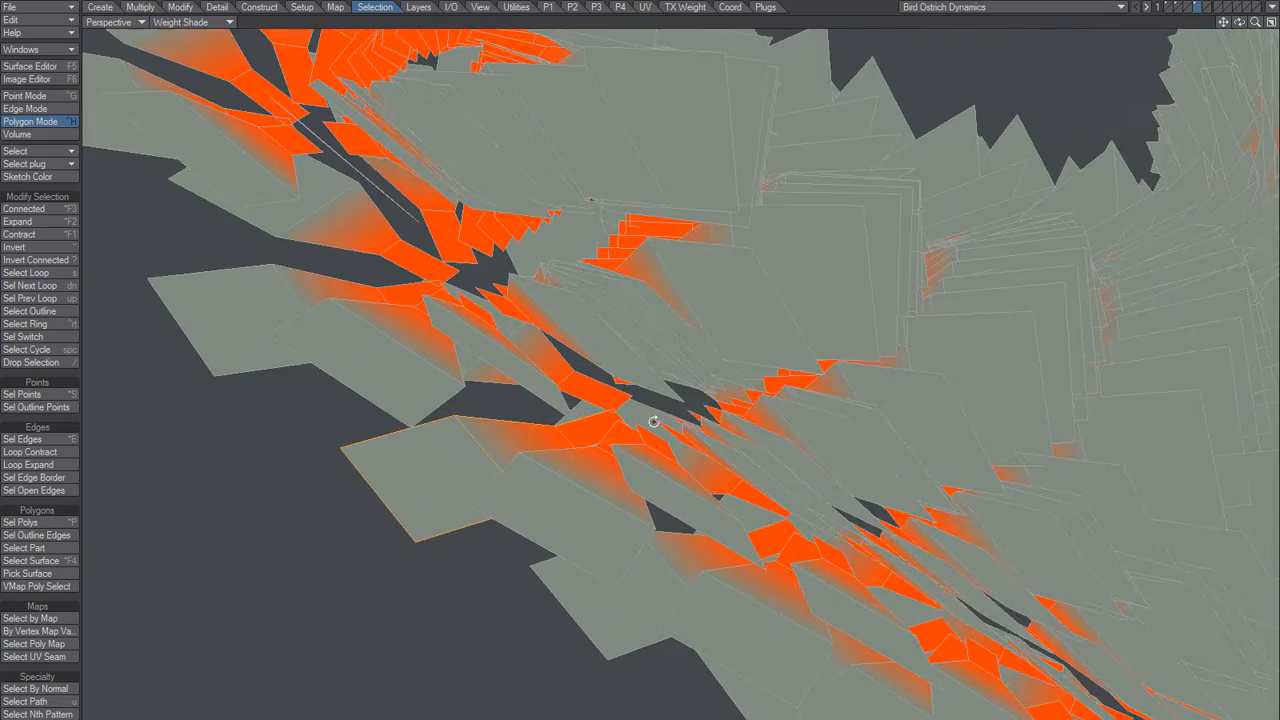
{"action": "left_click_drag", "start_coordinate": [654, 421], "coordinate": [686, 450], "text": "alt"}
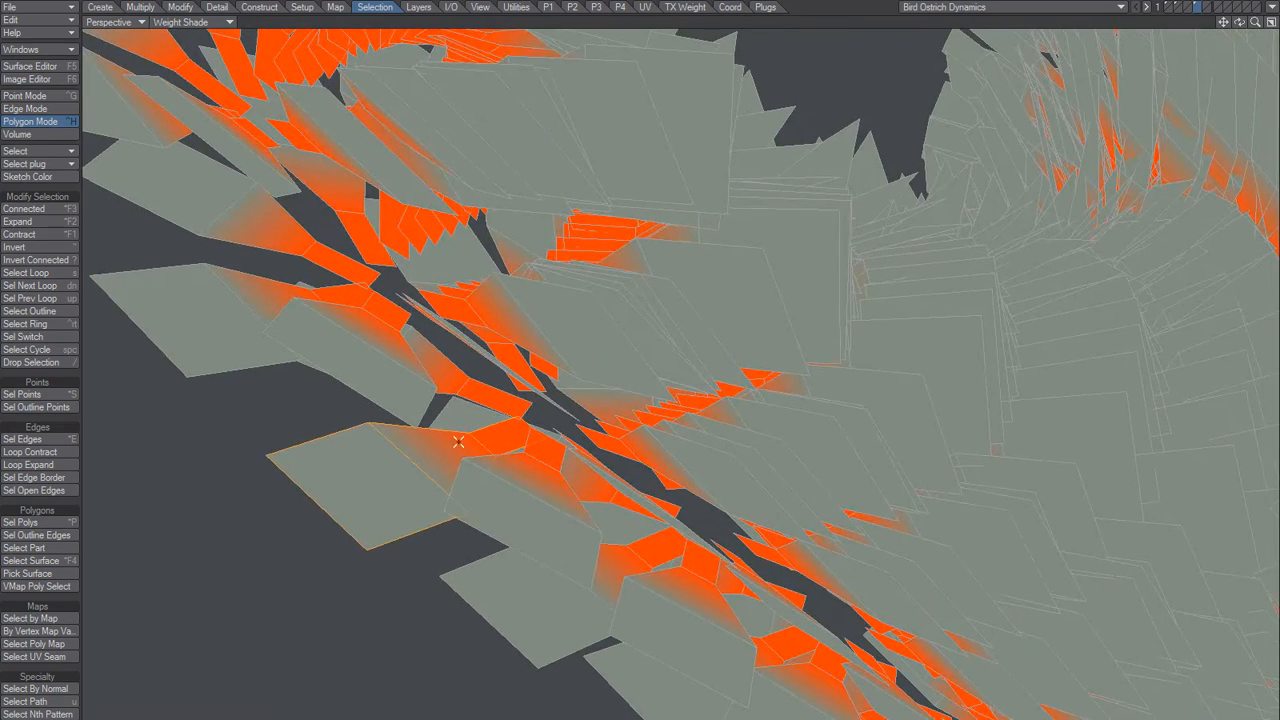
{"action": "key", "text": "slash"}
{"action": "left_click", "coordinate": [498, 434]}
{"action": "key", "text": "slash"}
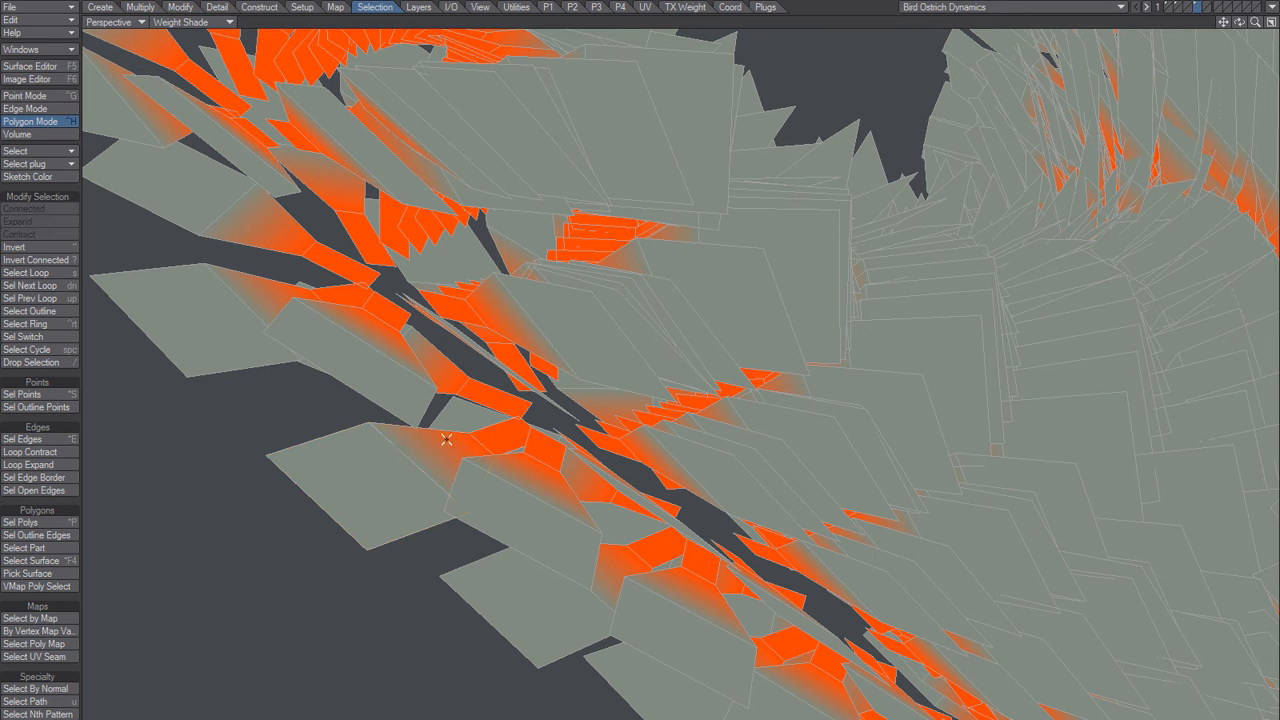
{"action": "left_click", "coordinate": [446, 441]}
{"action": "left_click_drag", "start_coordinate": [457, 531], "coordinate": [630, 540], "text": "alt"}
{"action": "key", "text": "slash"}
{"action": "key", "text": "F12"}
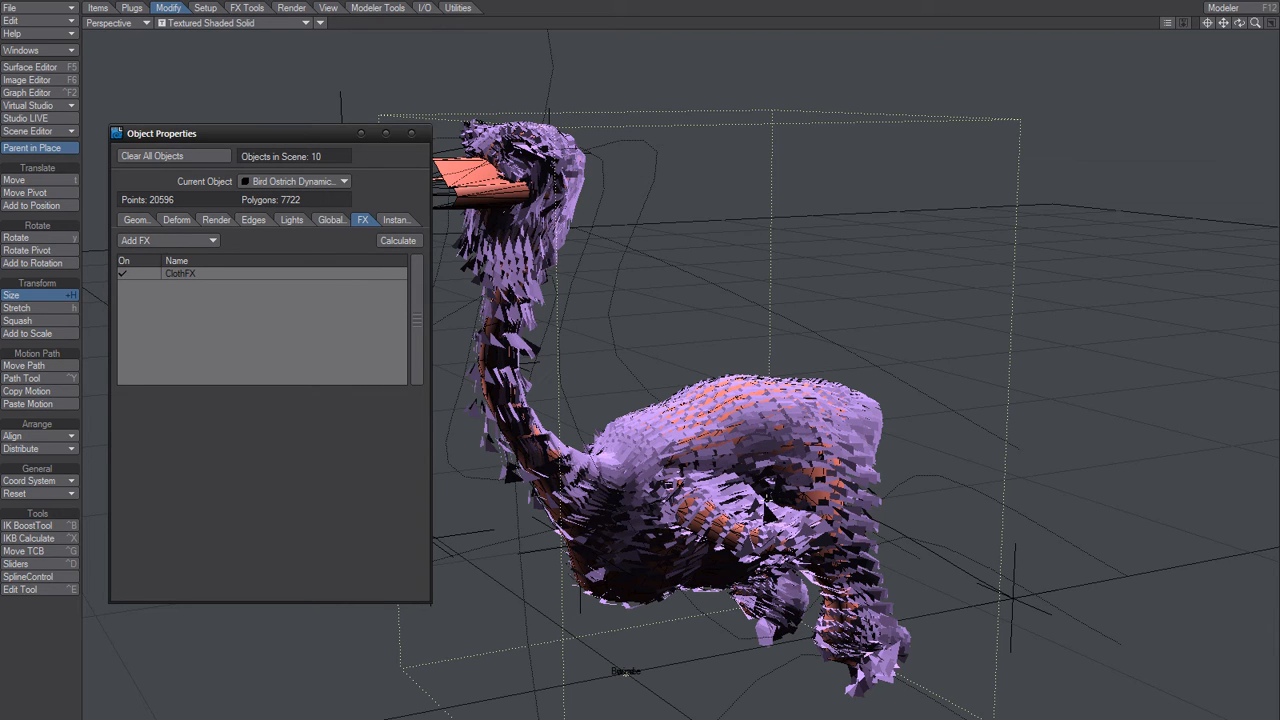
Enable Smoothing on the Feathery surface after comparing the feathers with and without it, and close the Surface Editor
{"action": "key", "text": "F5"}
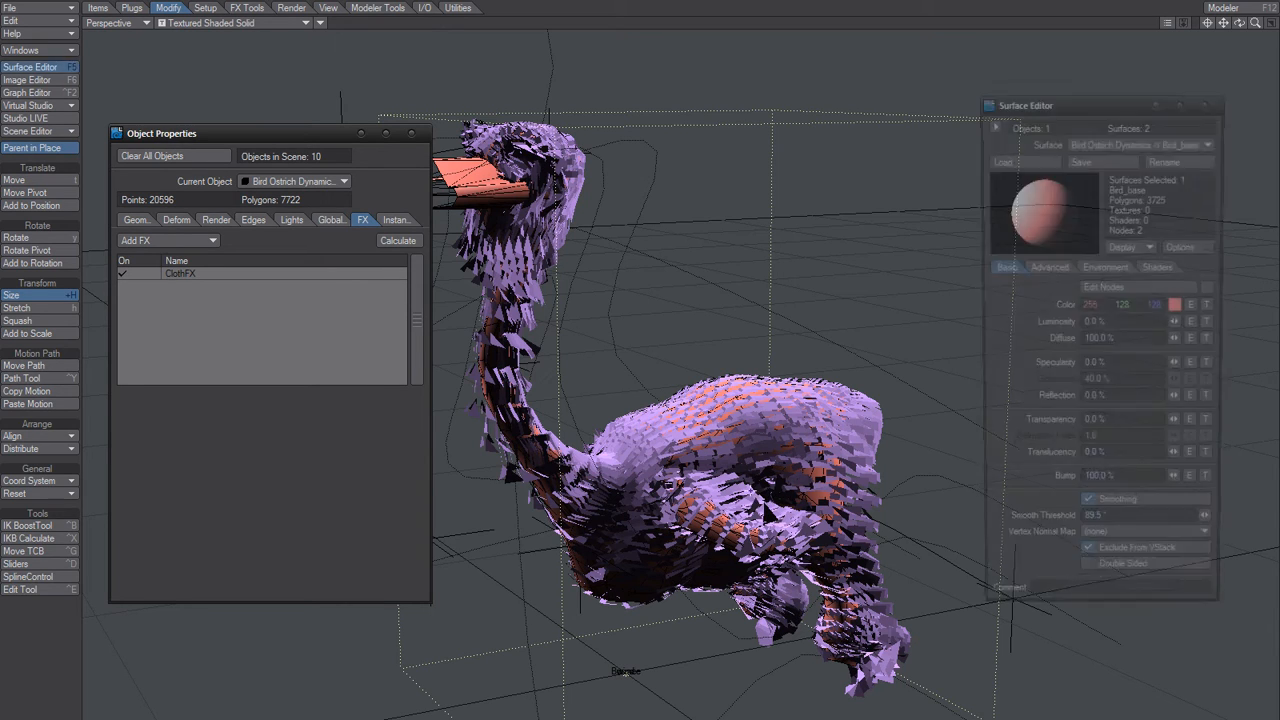
{"action": "left_click", "coordinate": [1109, 142]}
{"action": "left_click", "coordinate": [1108, 150]}
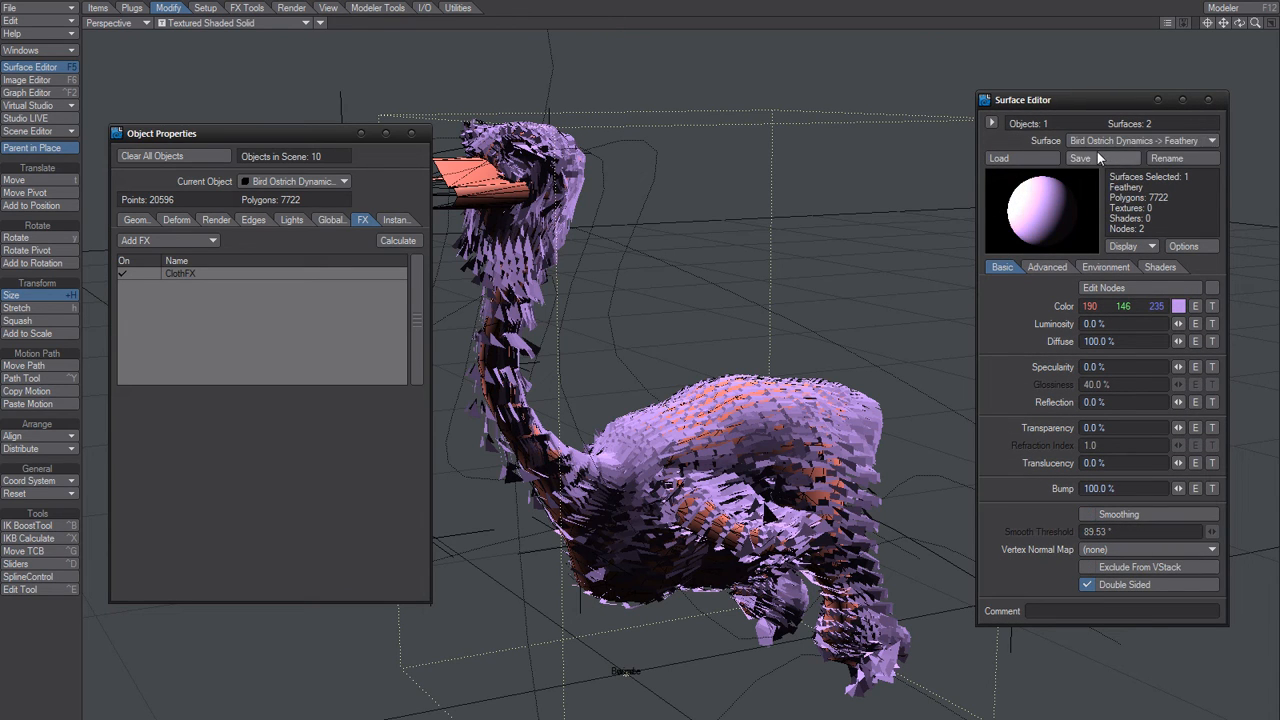
{"action": "left_click", "coordinate": [1108, 514]}
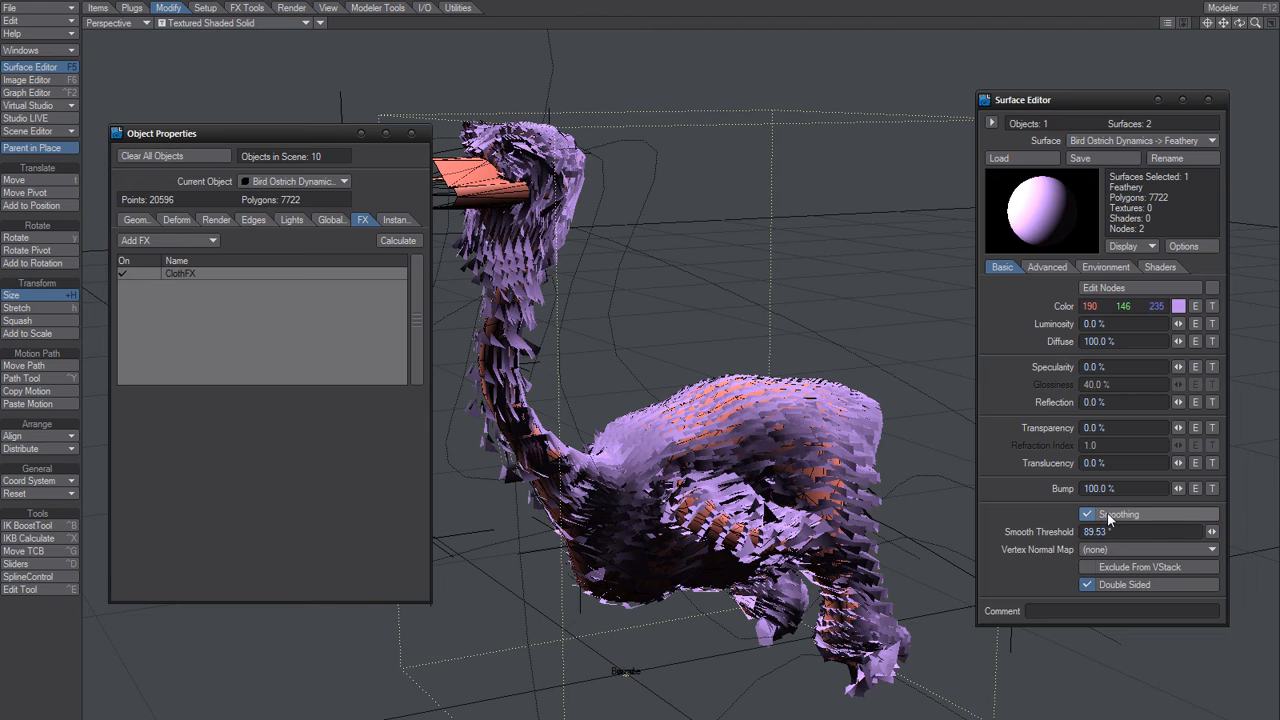
{"action": "left_click", "coordinate": [1107, 513]}
{"action": "left_click", "coordinate": [1108, 513]}
{"action": "left_click", "coordinate": [1107, 512]}
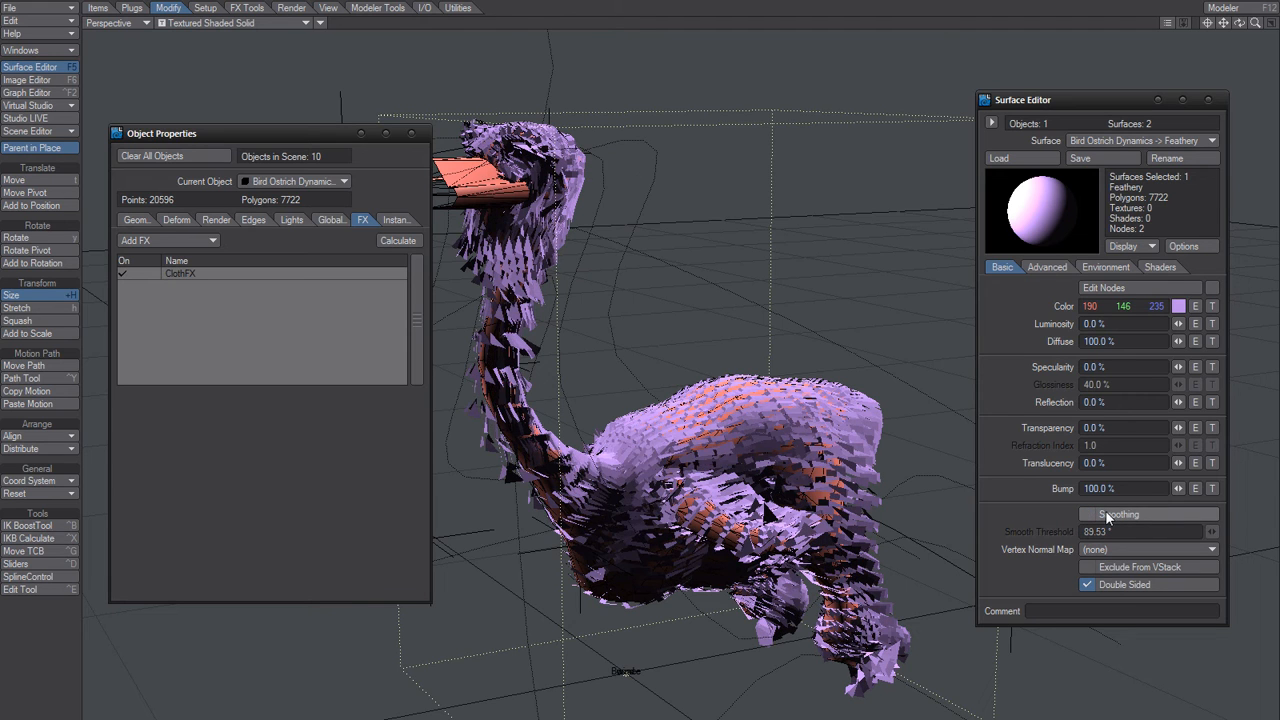
{"action": "left_click", "coordinate": [1106, 511]}
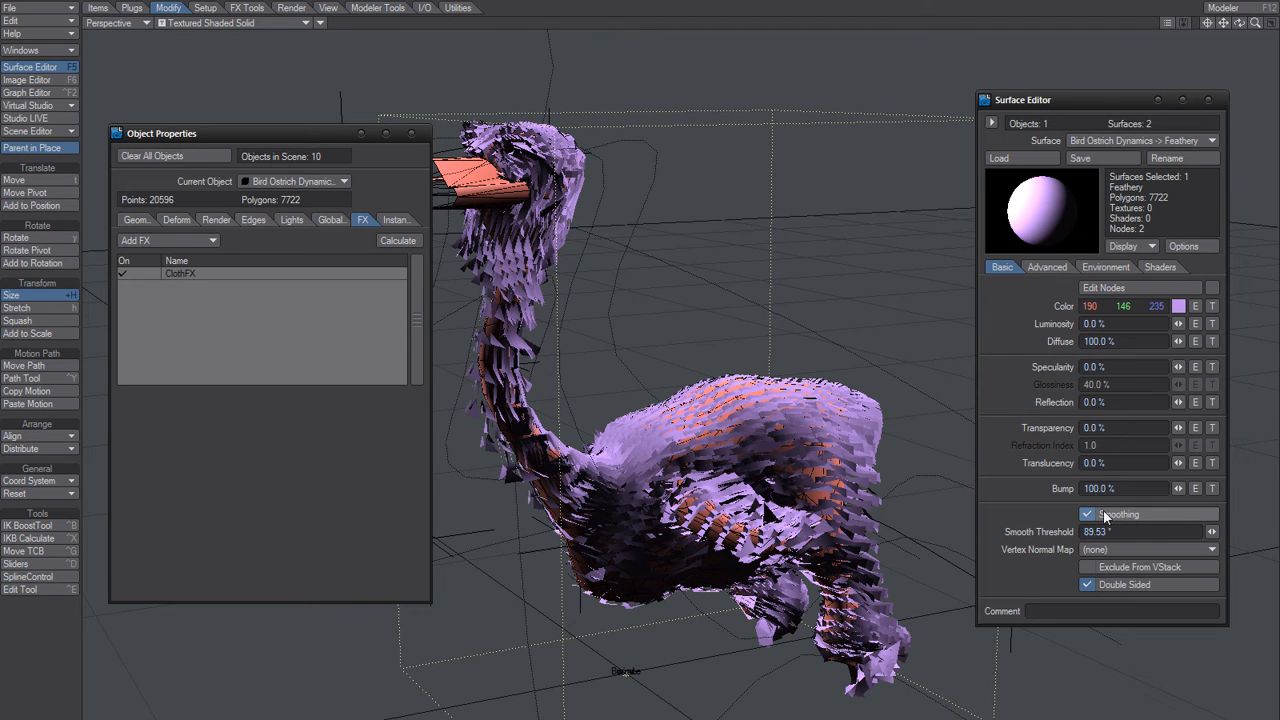
{"action": "left_click", "coordinate": [1207, 101]}
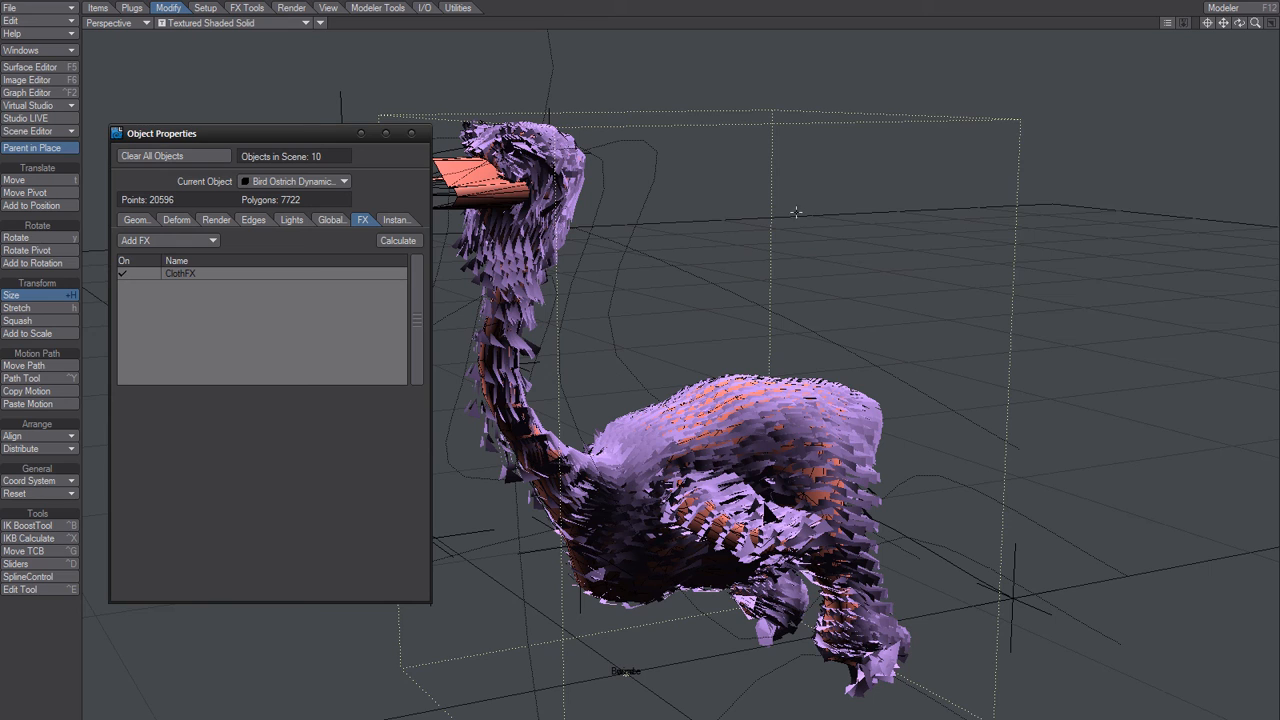
Save the scene over the existing Bird Ostrich Dynamics.lws file
{"action": "left_click", "coordinate": [273, 23]}
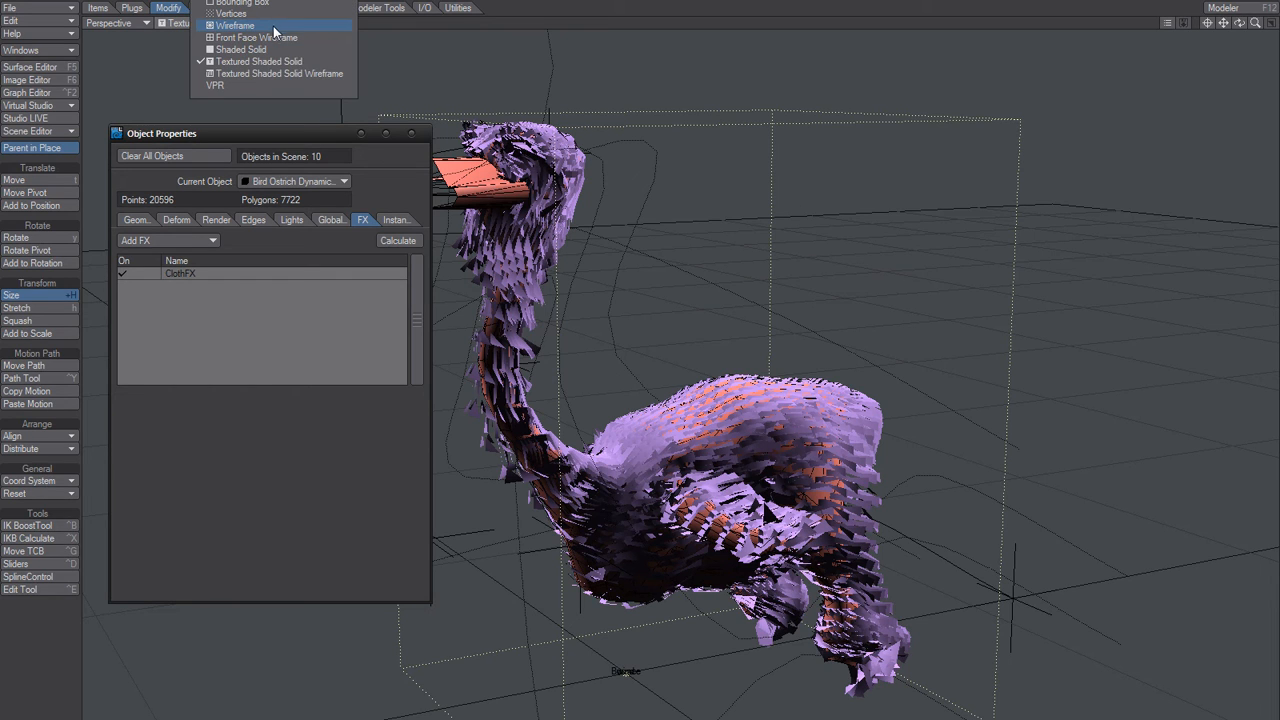
{"action": "key", "text": "s"}
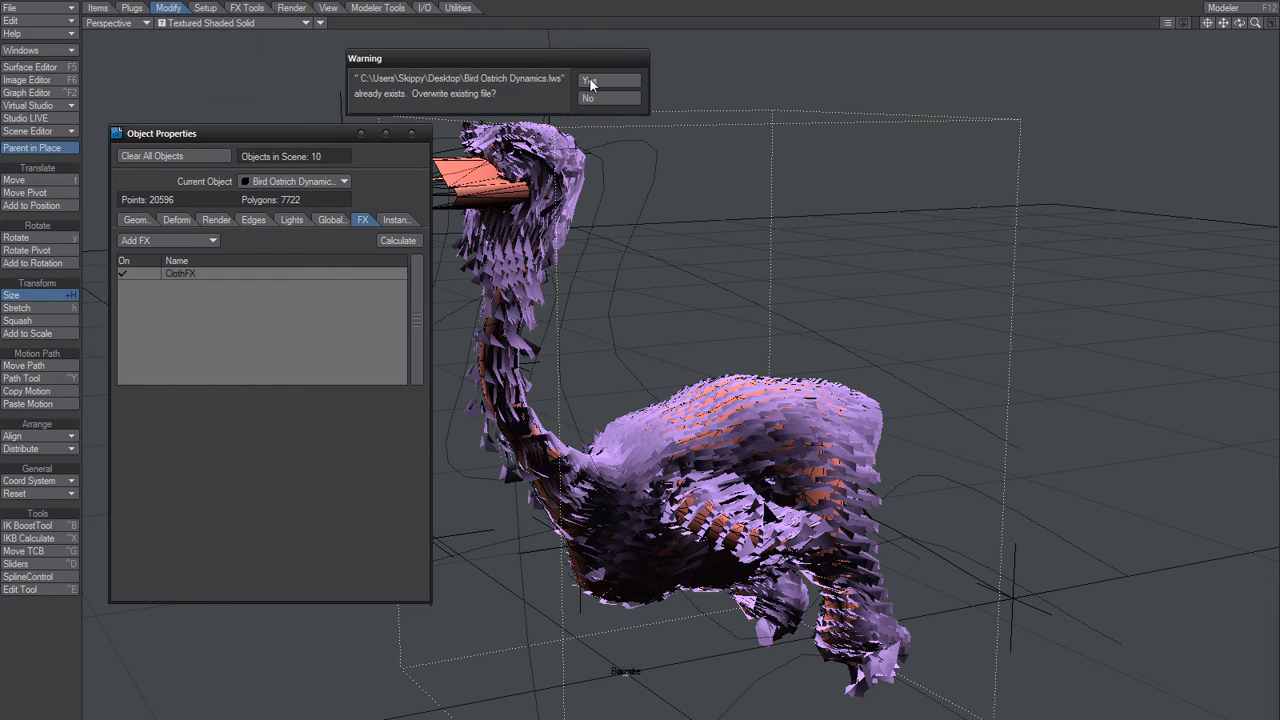
{"action": "left_click", "coordinate": [620, 82]}
Set the perspective viewport to VPR shading and enable radiosity in the global illumination settings
{"action": "left_click", "coordinate": [245, 24]}
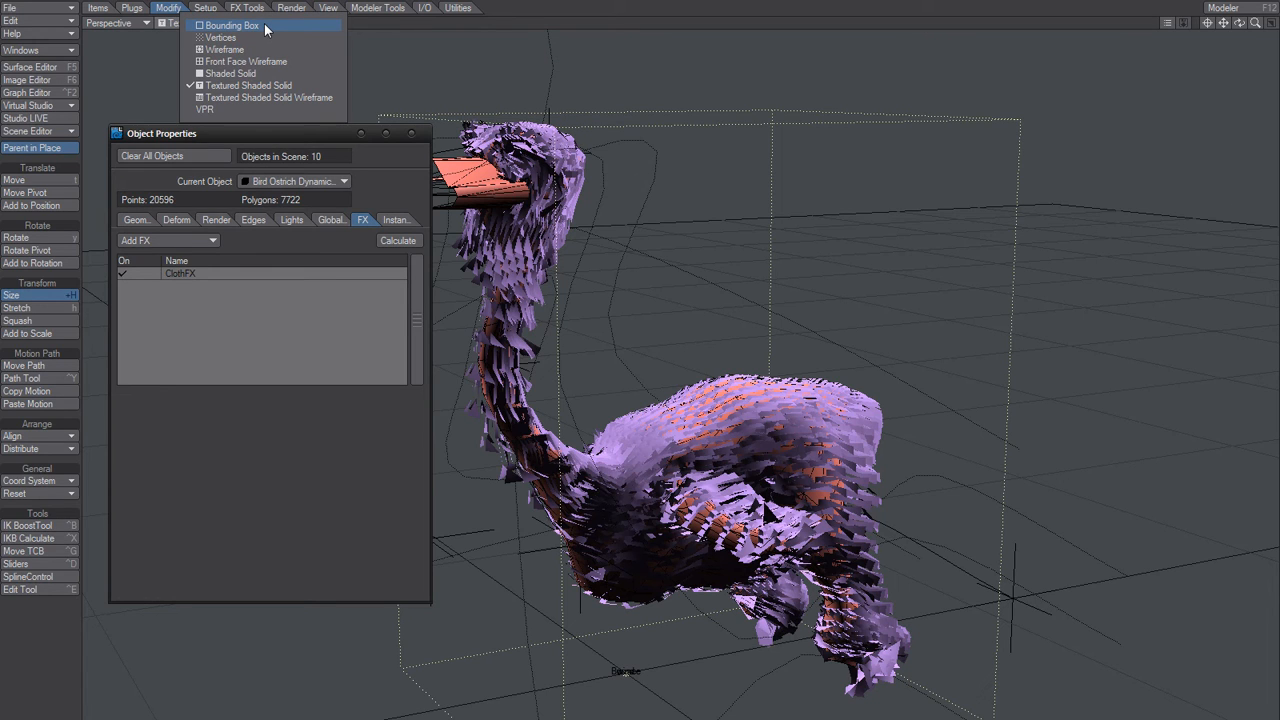
{"action": "left_click", "coordinate": [229, 109]}
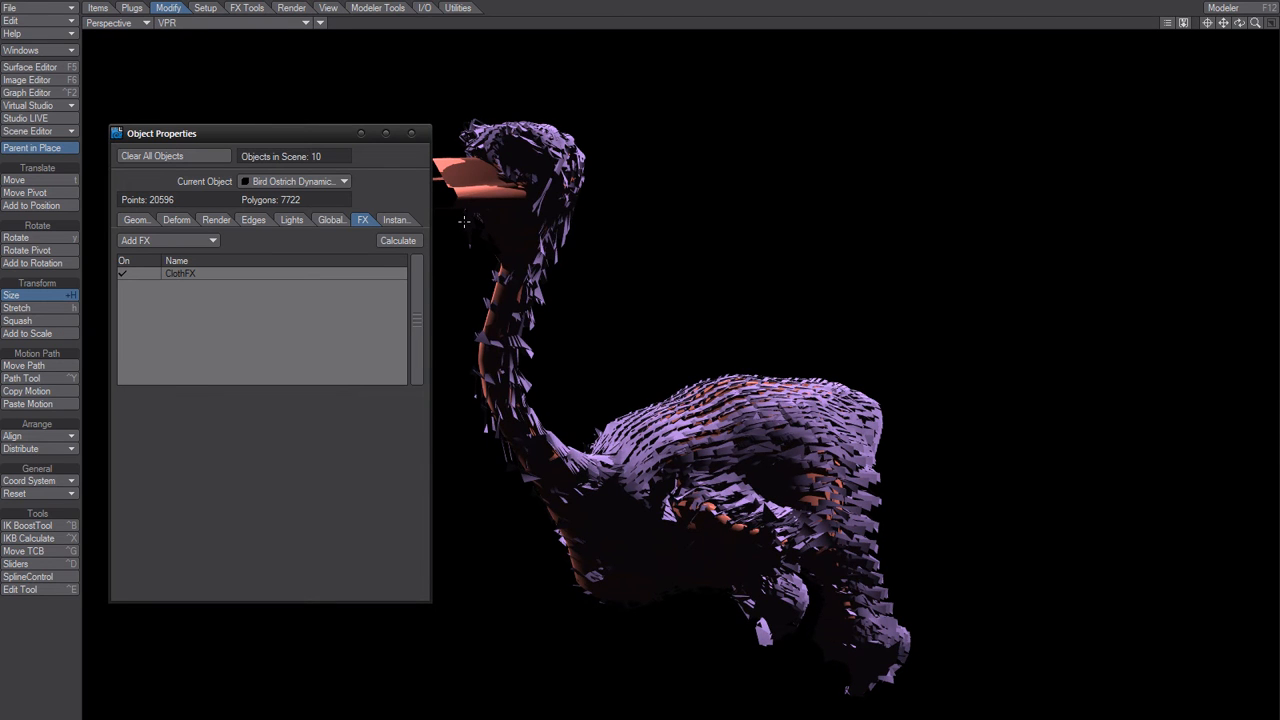
{"action": "key", "text": "shift+c"}
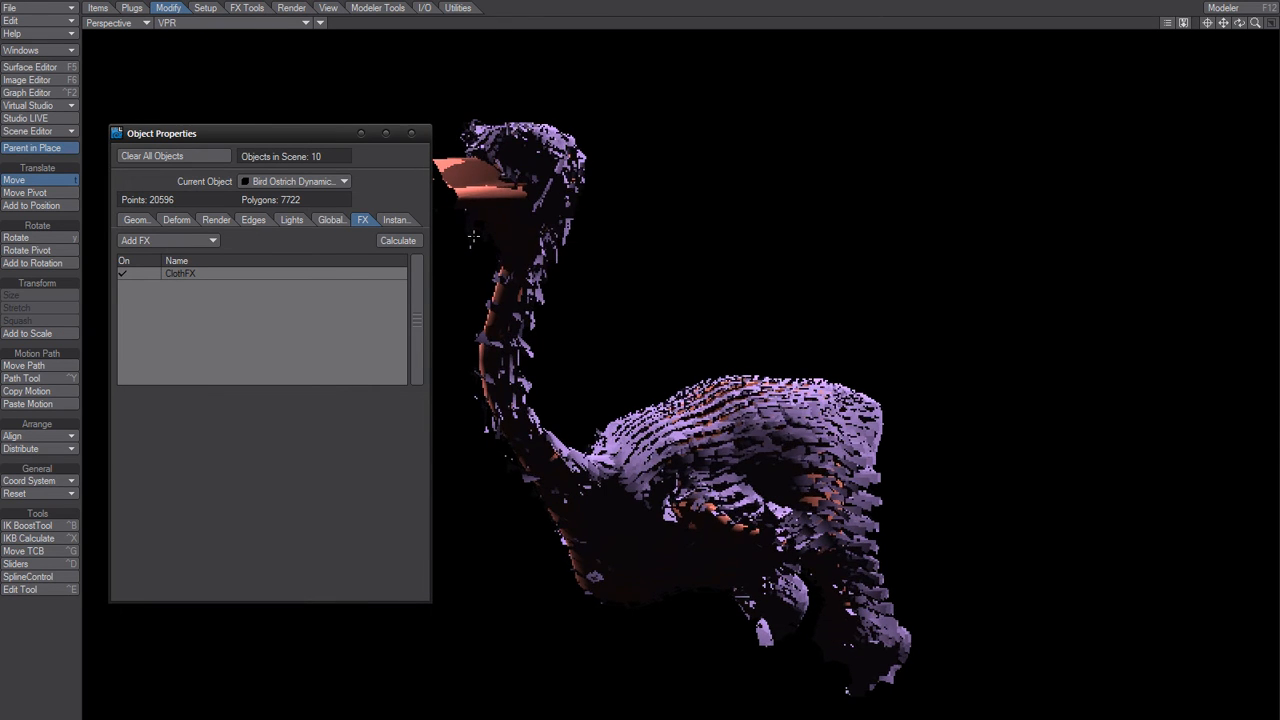
{"action": "key", "text": "p"}
{"action": "left_click", "coordinate": [199, 86]}
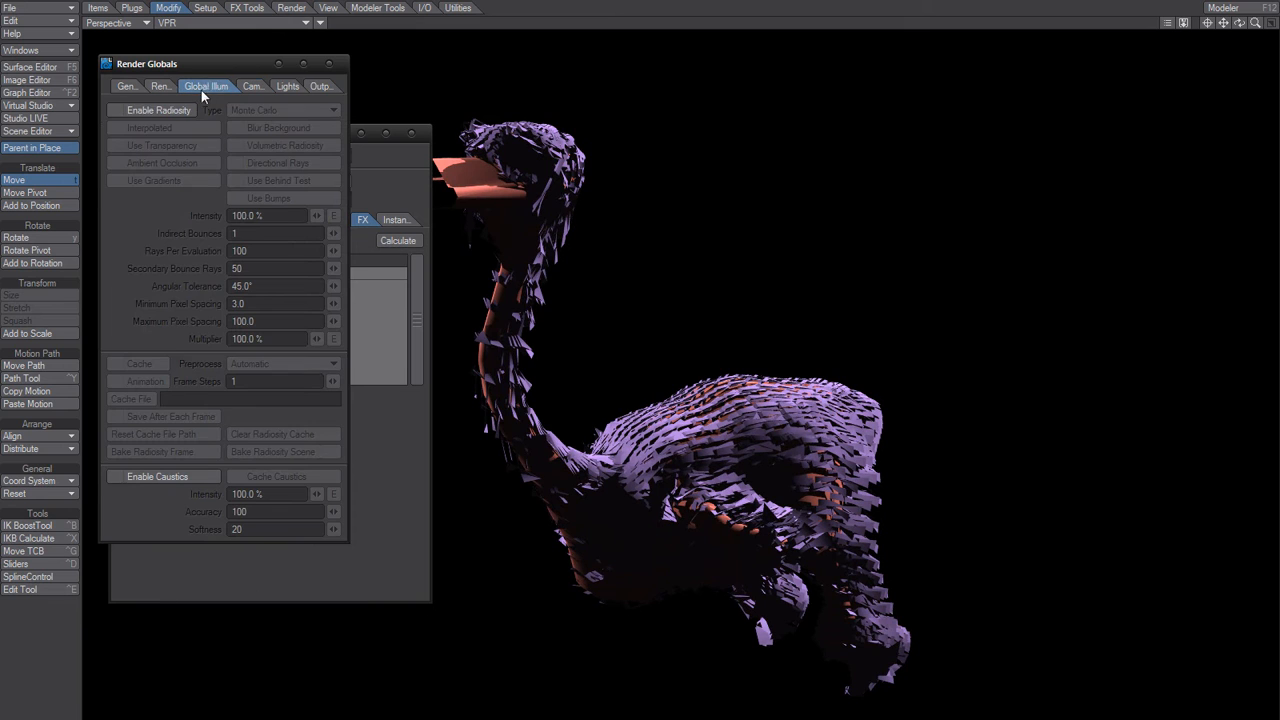
{"action": "left_click", "coordinate": [152, 110]}
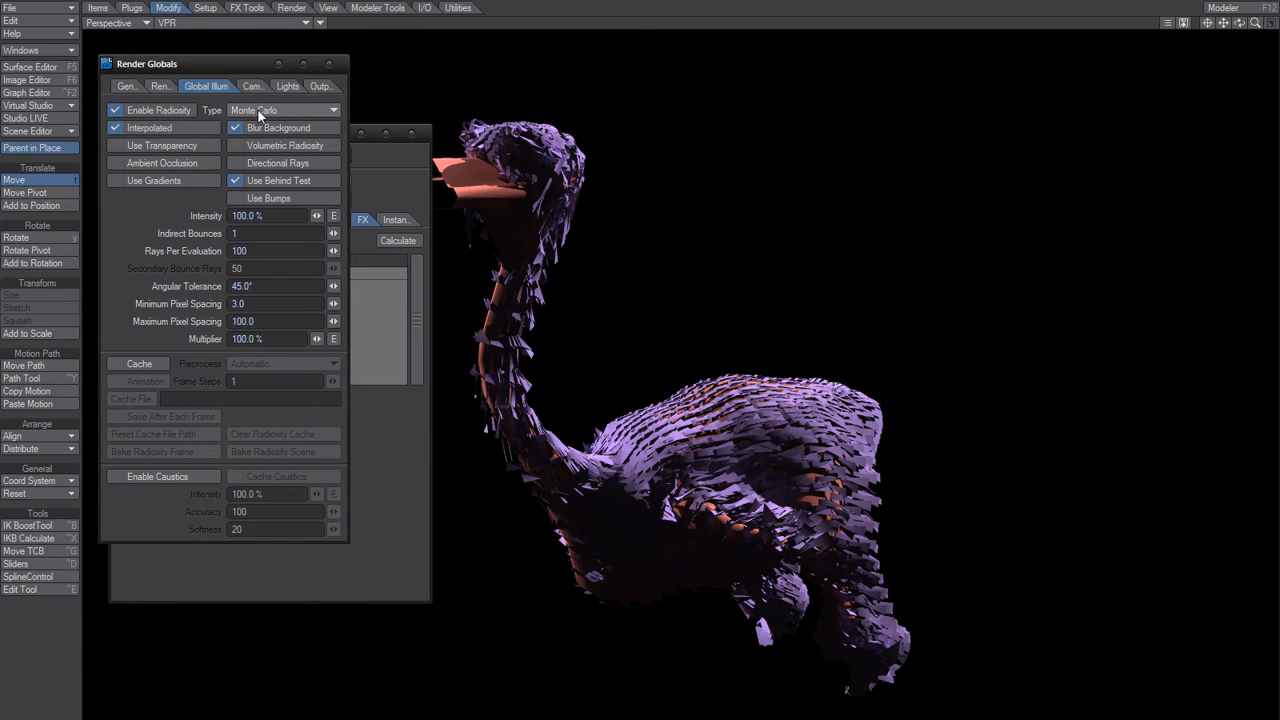
Enable the Gradient Backdrop in the Effects settings, and close the Effects and Render Globals windows
{"action": "key", "text": "ctrl+F8"}
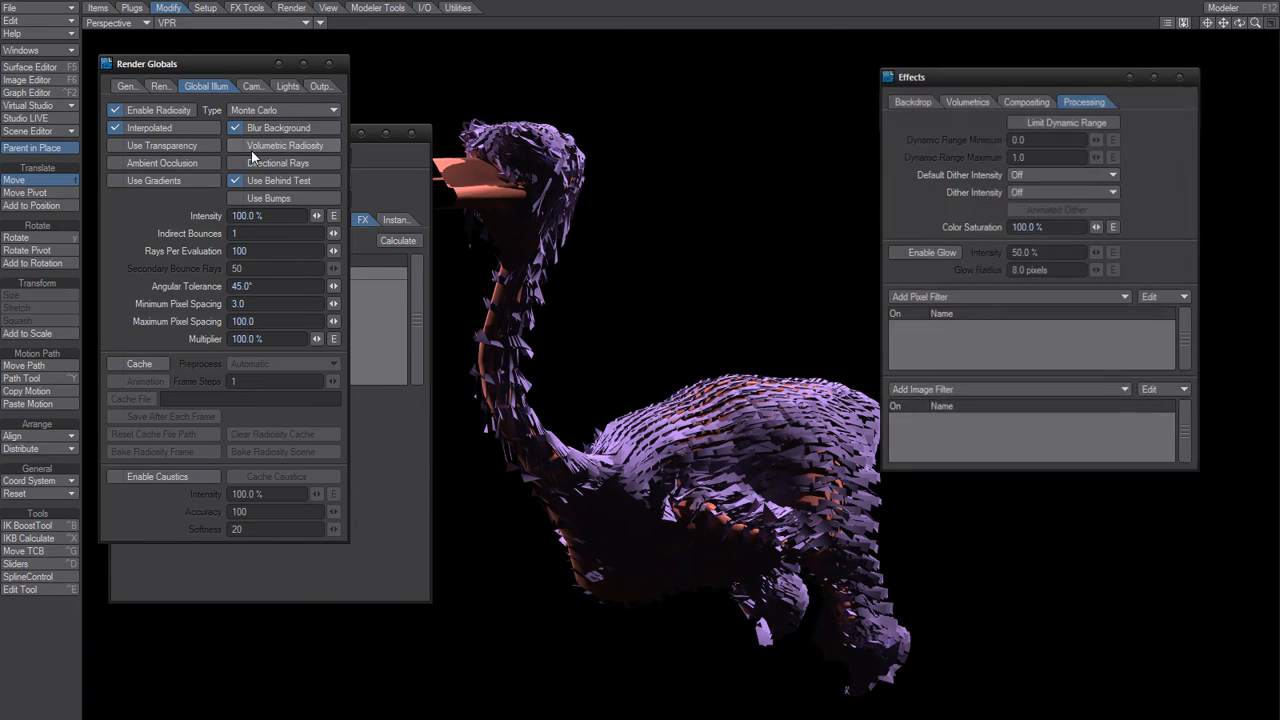
{"action": "left_click", "coordinate": [914, 100]}
{"action": "left_click", "coordinate": [946, 140]}
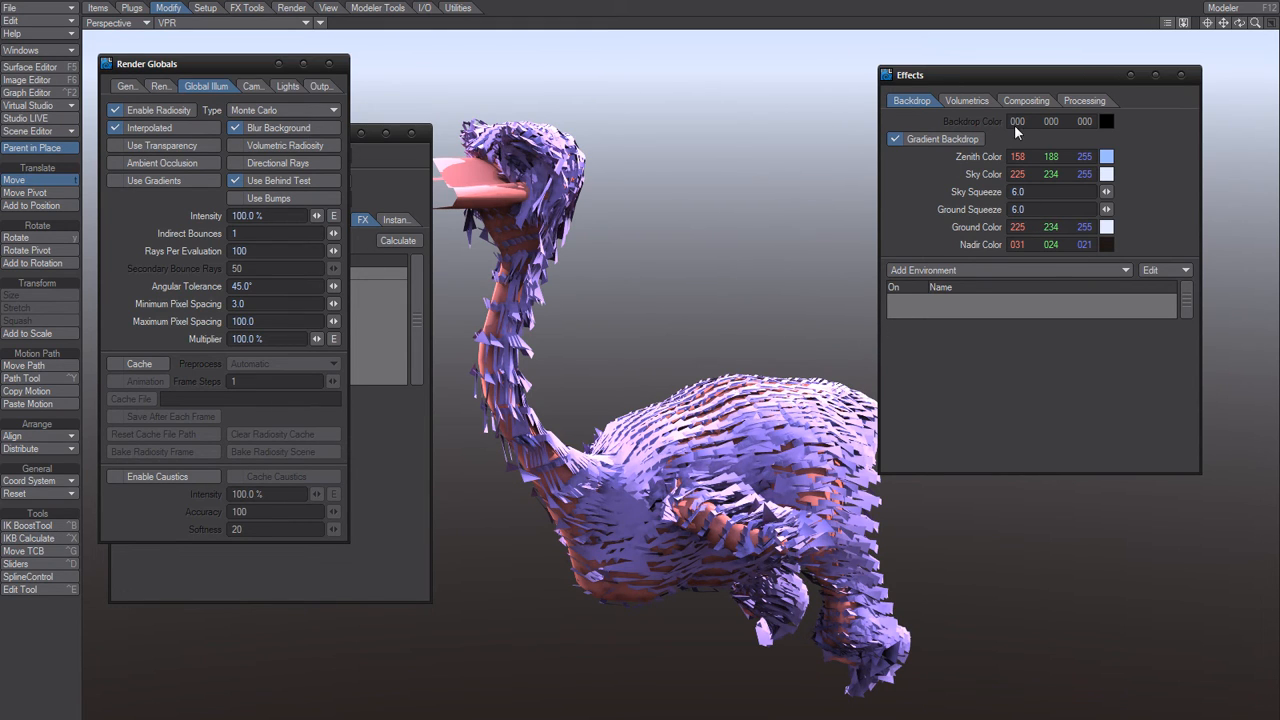
{"action": "left_click", "coordinate": [1183, 75]}
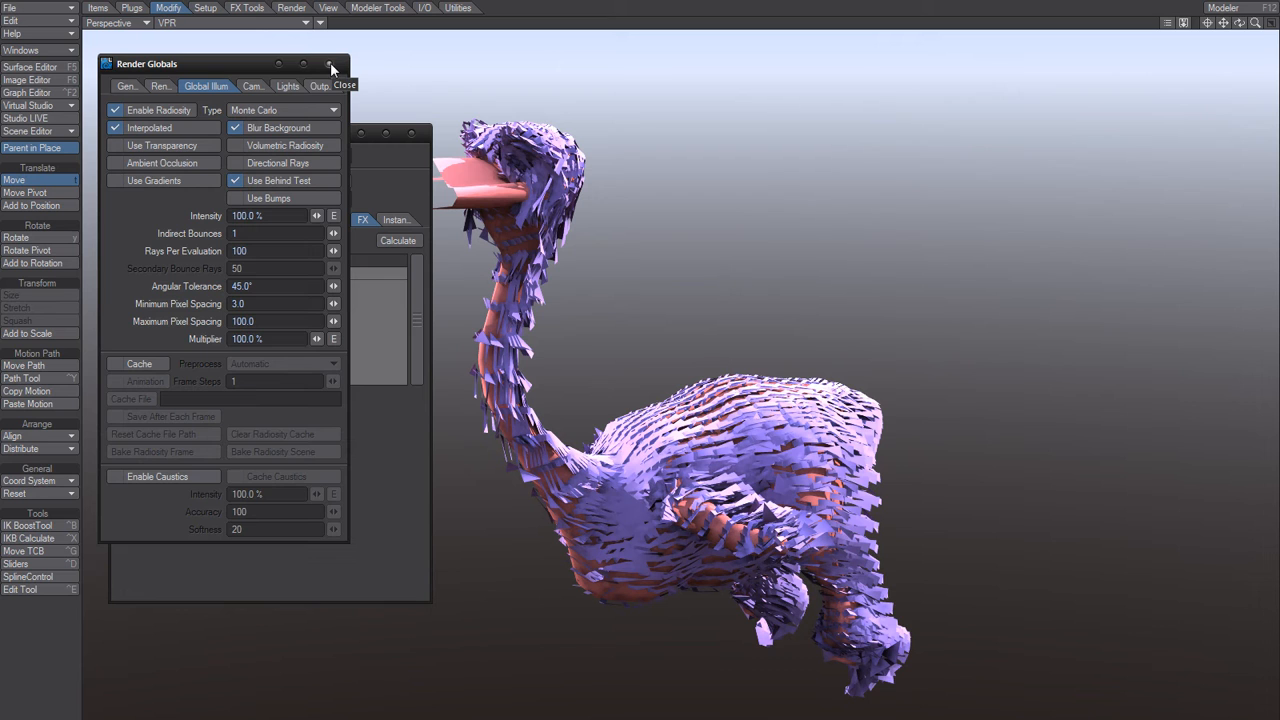
{"action": "left_click", "coordinate": [330, 64]}
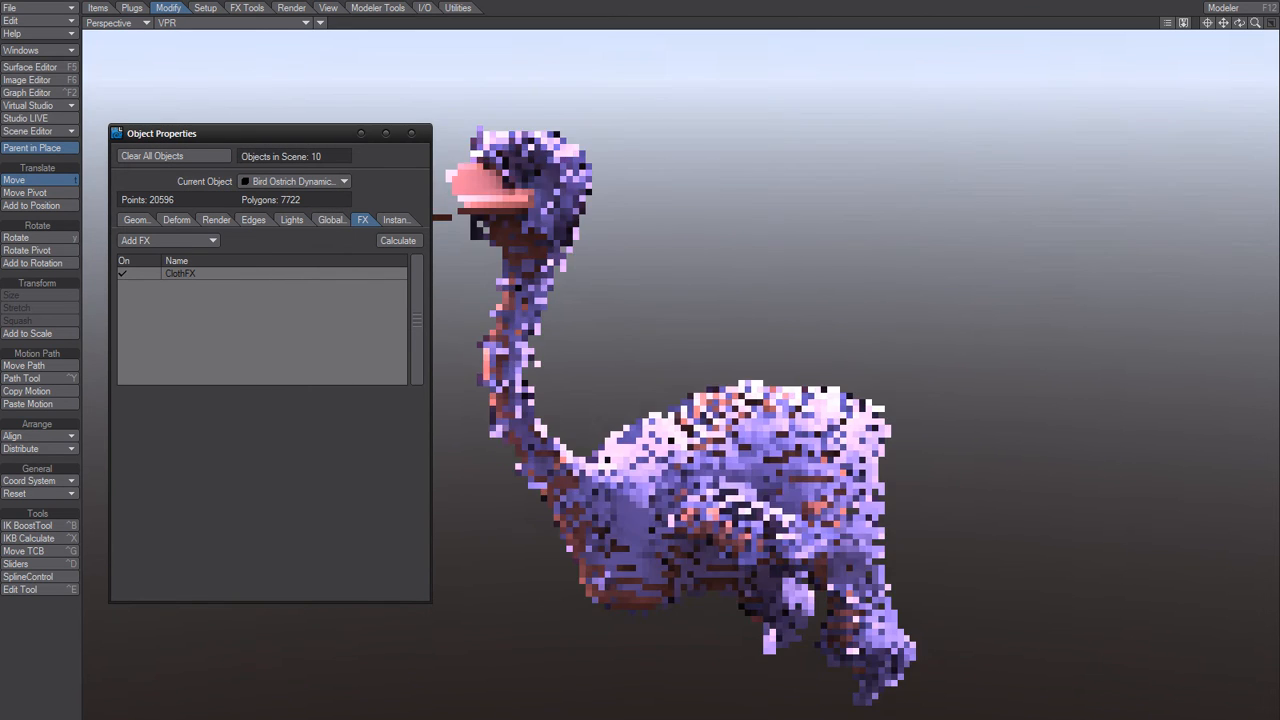